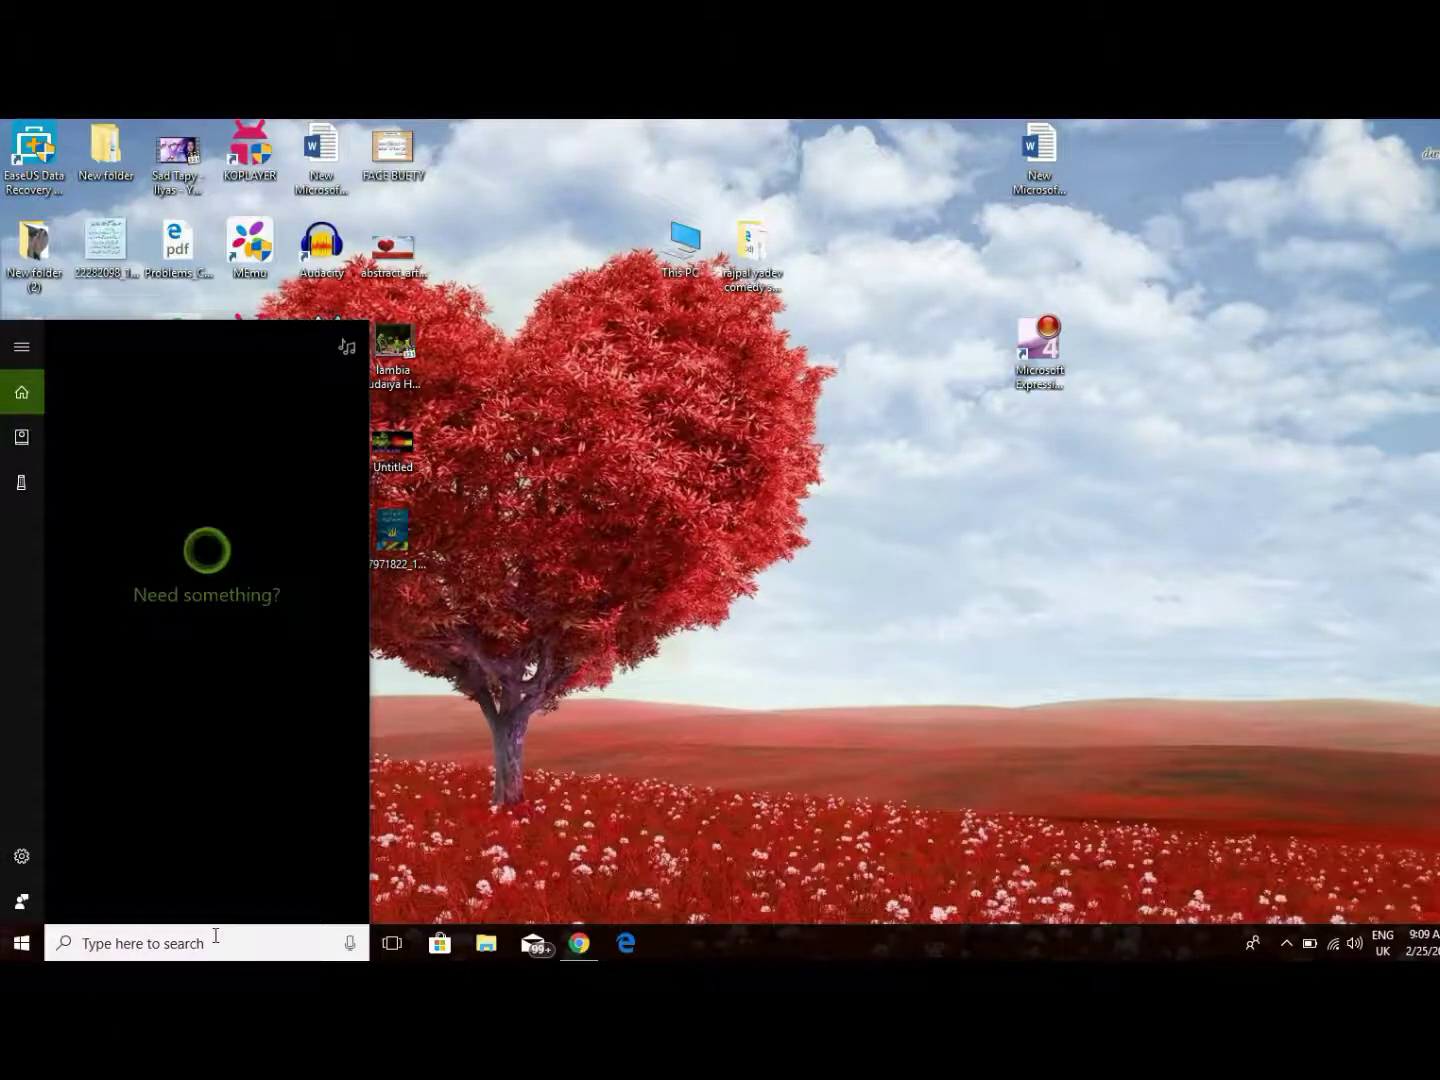
- Search Windows for "run" and open the Run desktop app
text(r)
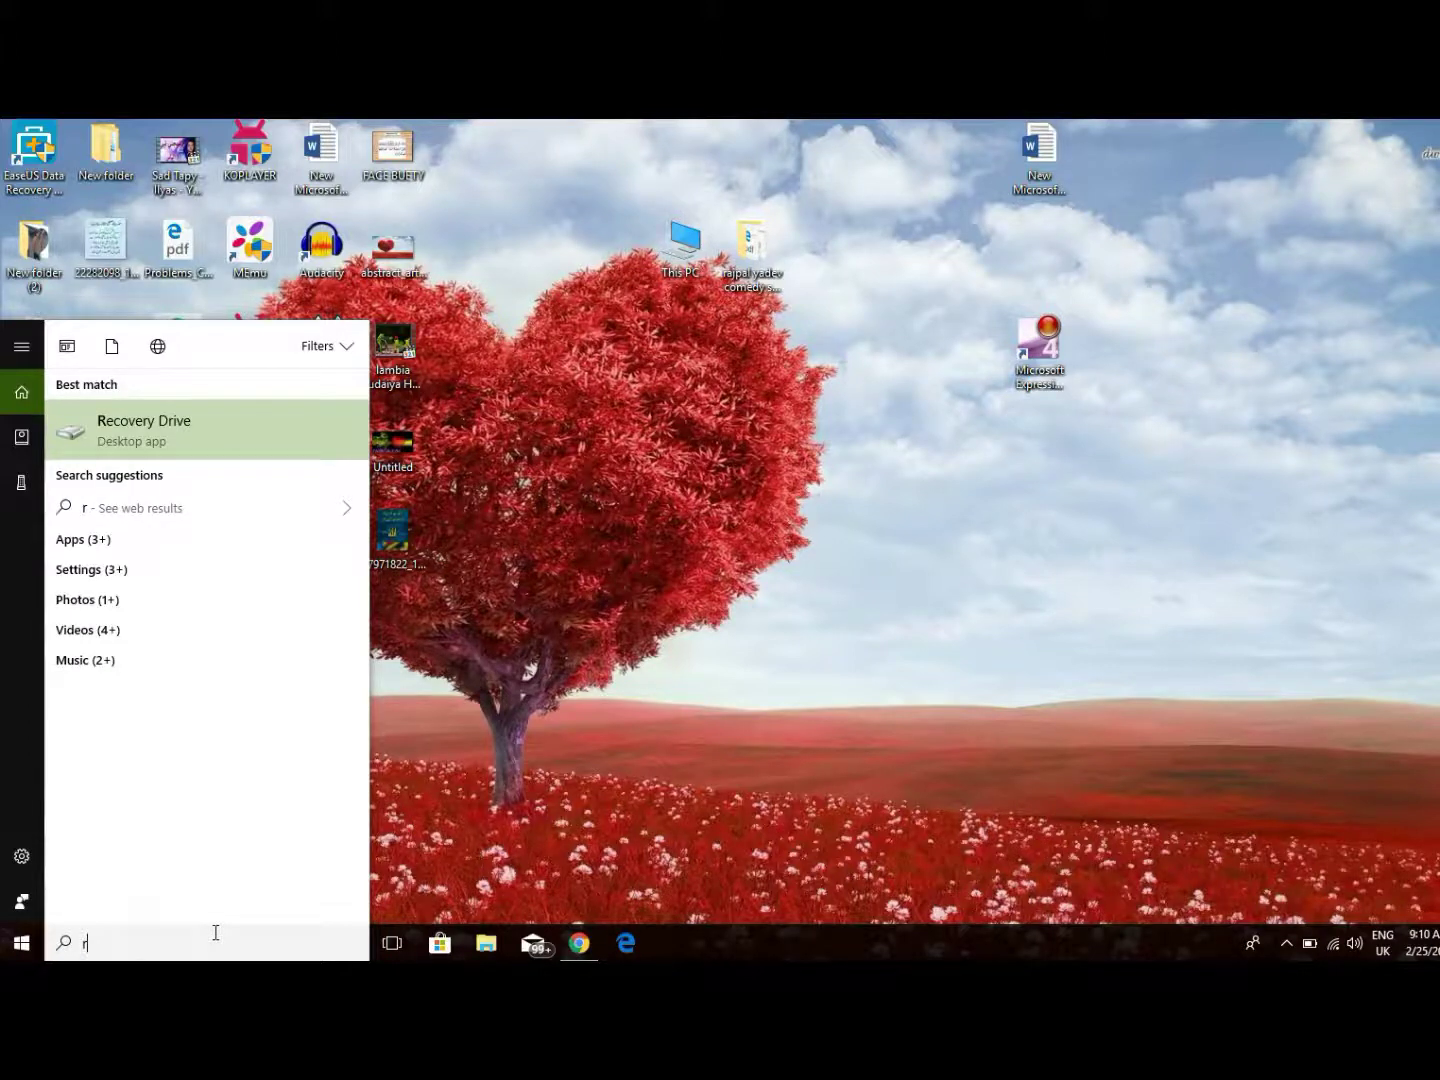
text(u)
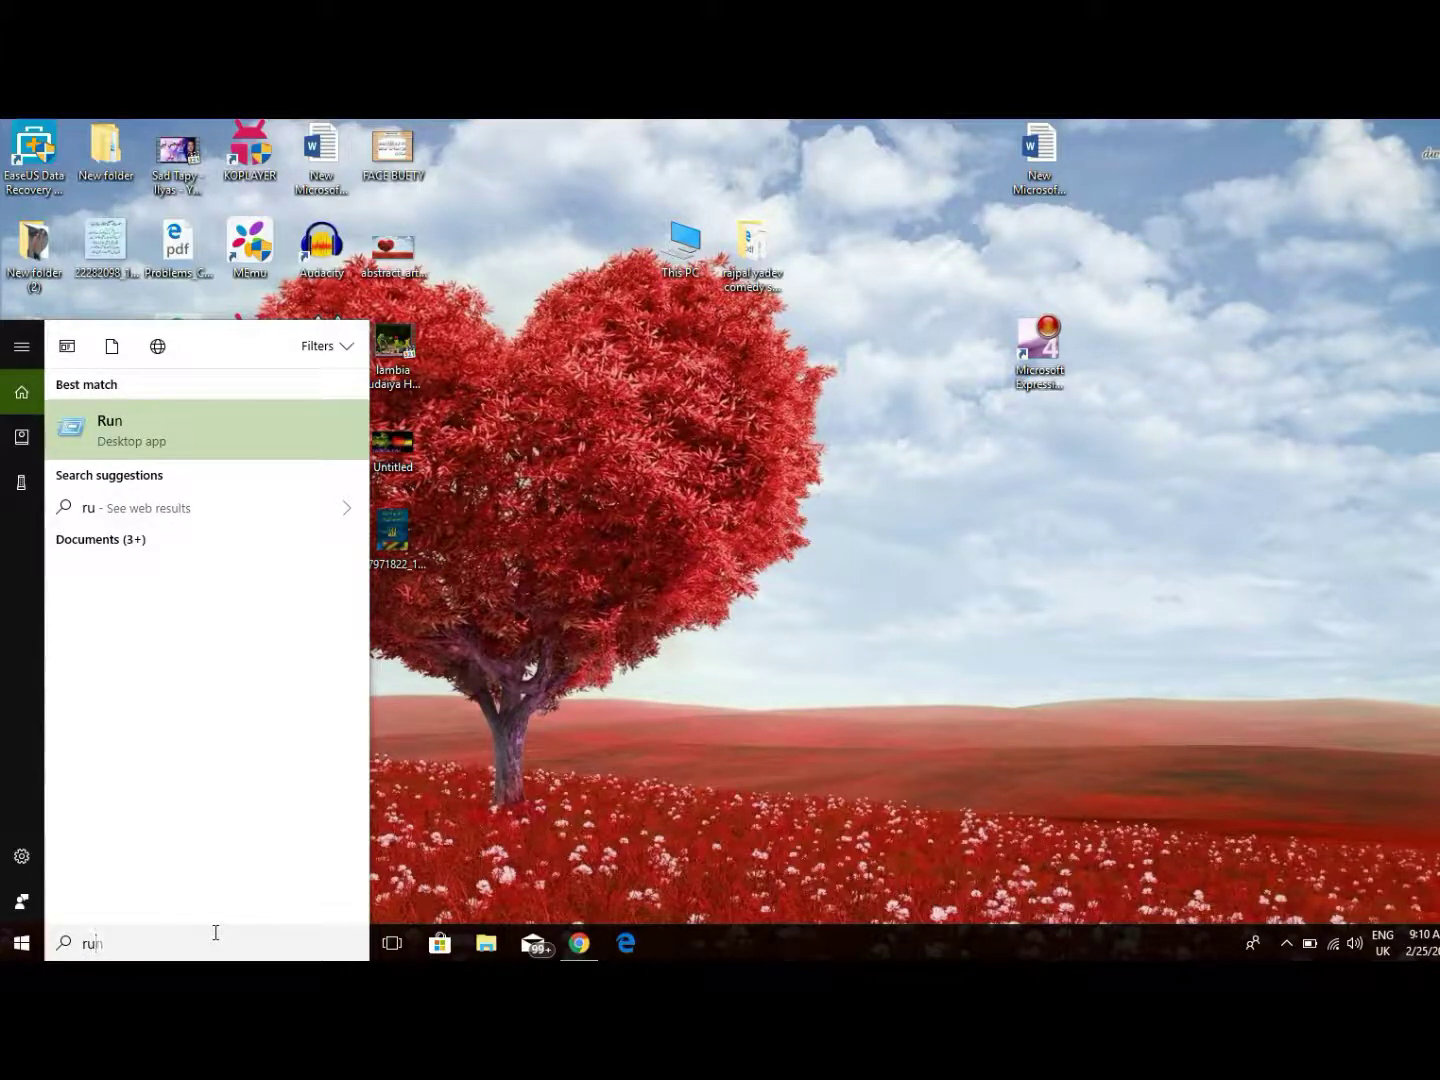
text(n)
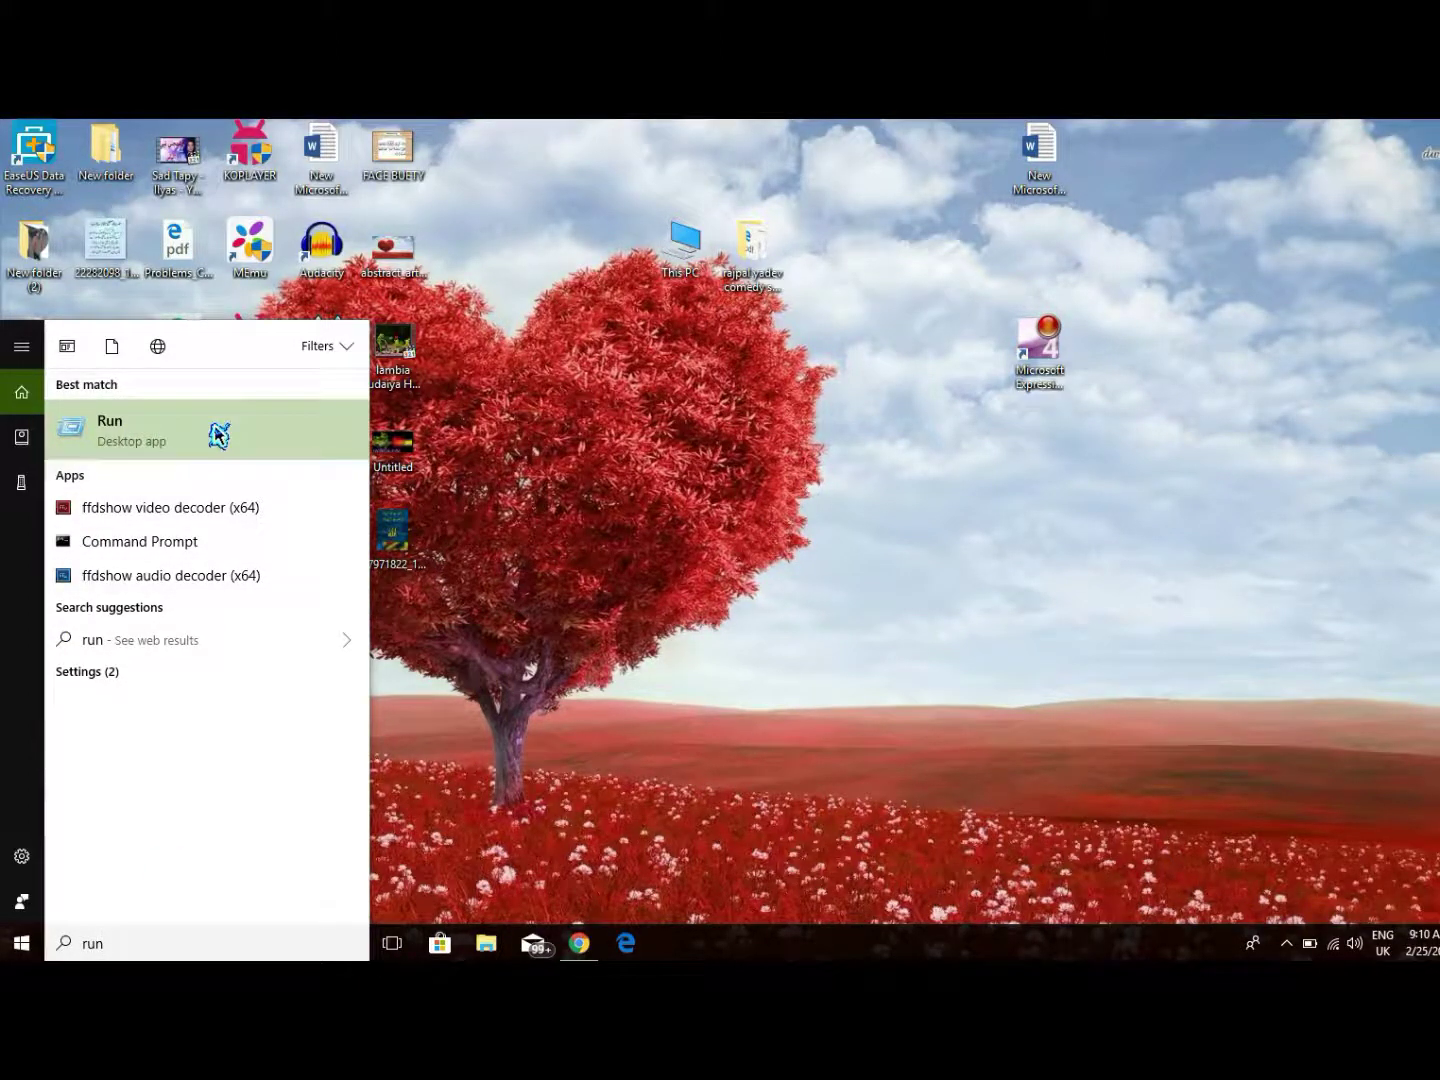
key(Return)
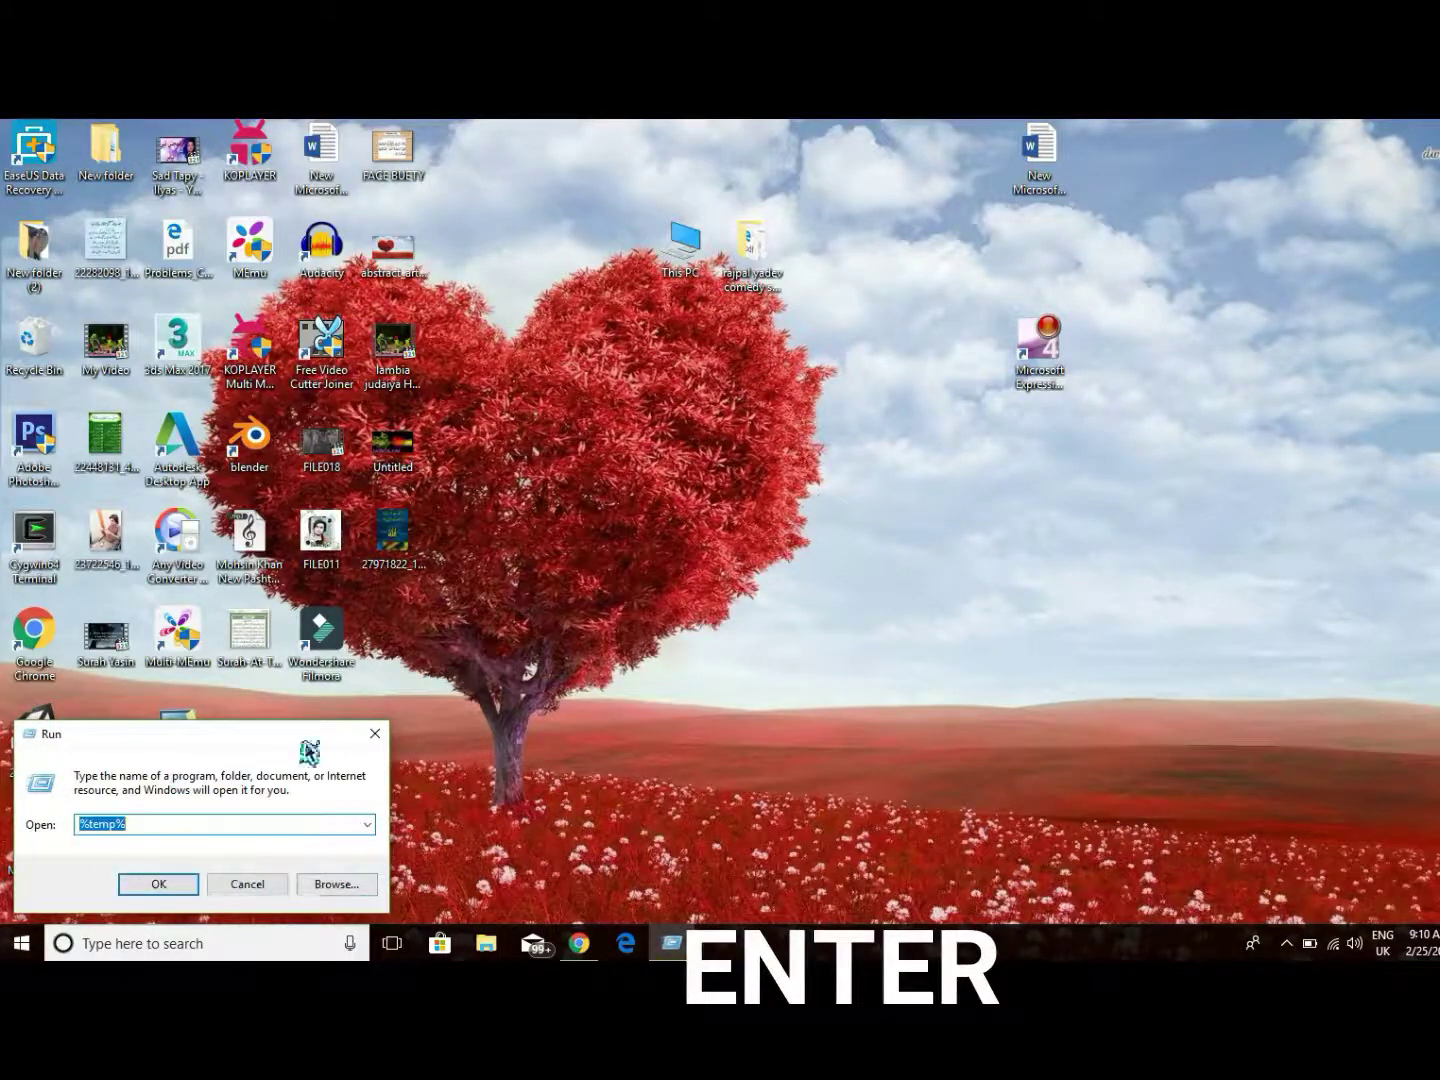
- Replace the existing Run entry with %temp% and open the user's temporary files folder
click(160, 824)
key(BackSpace)
key(BackSpace)
key(BackSpace)
key(BackSpace)
key(BackSpace)
key(BackSpace)
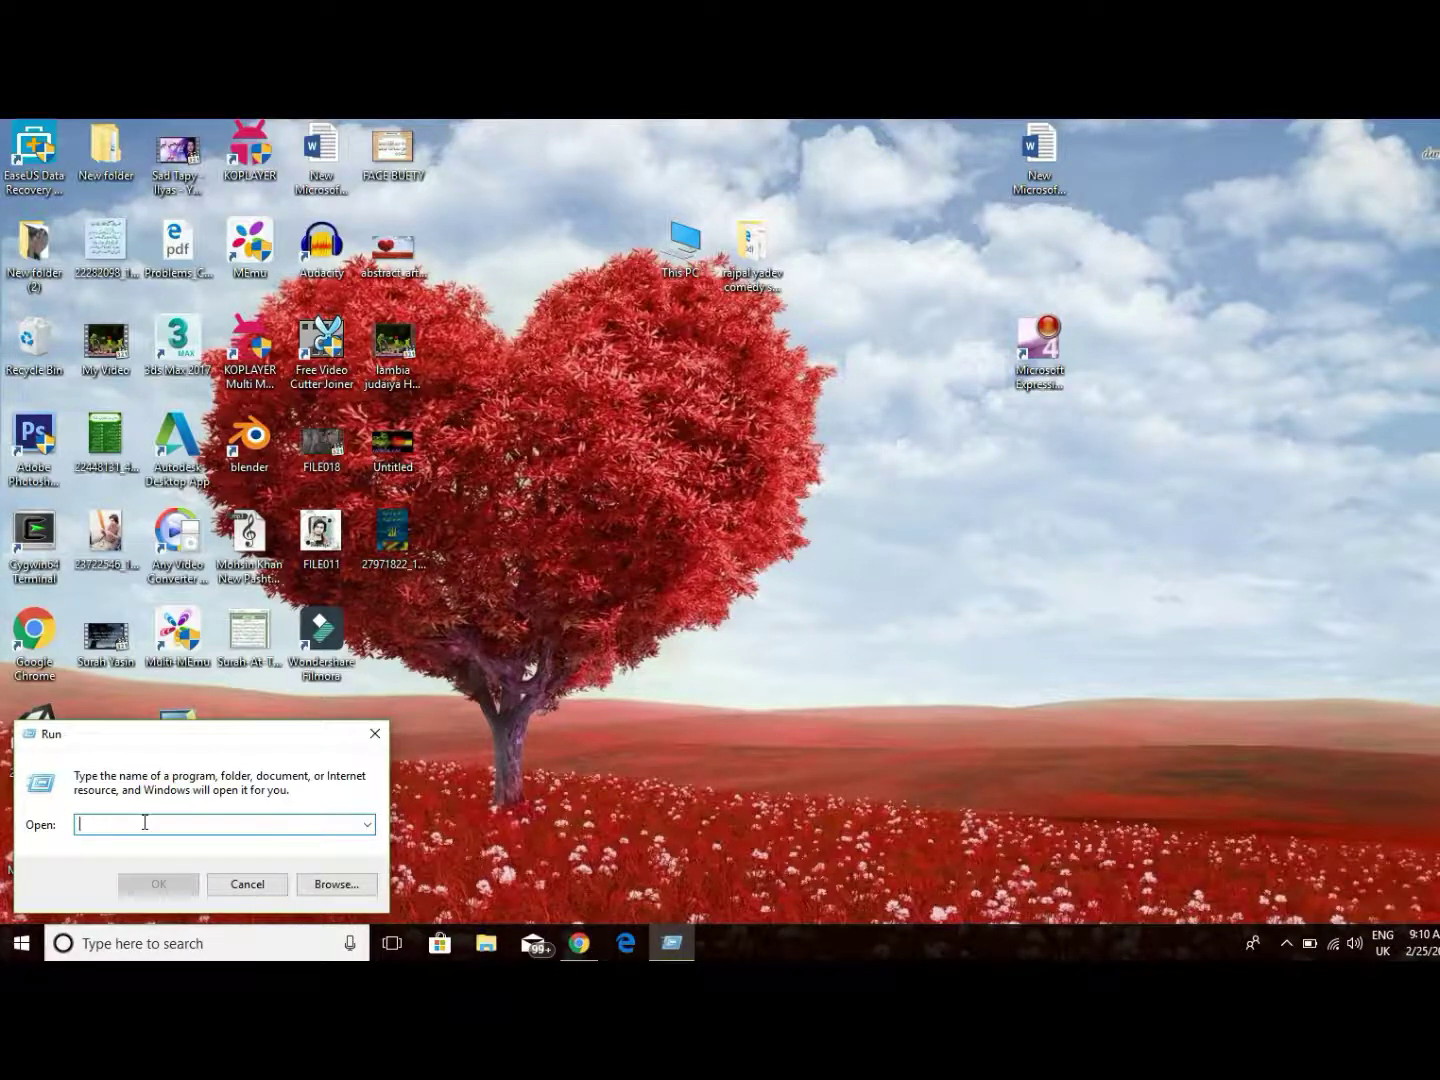
text(%tem)
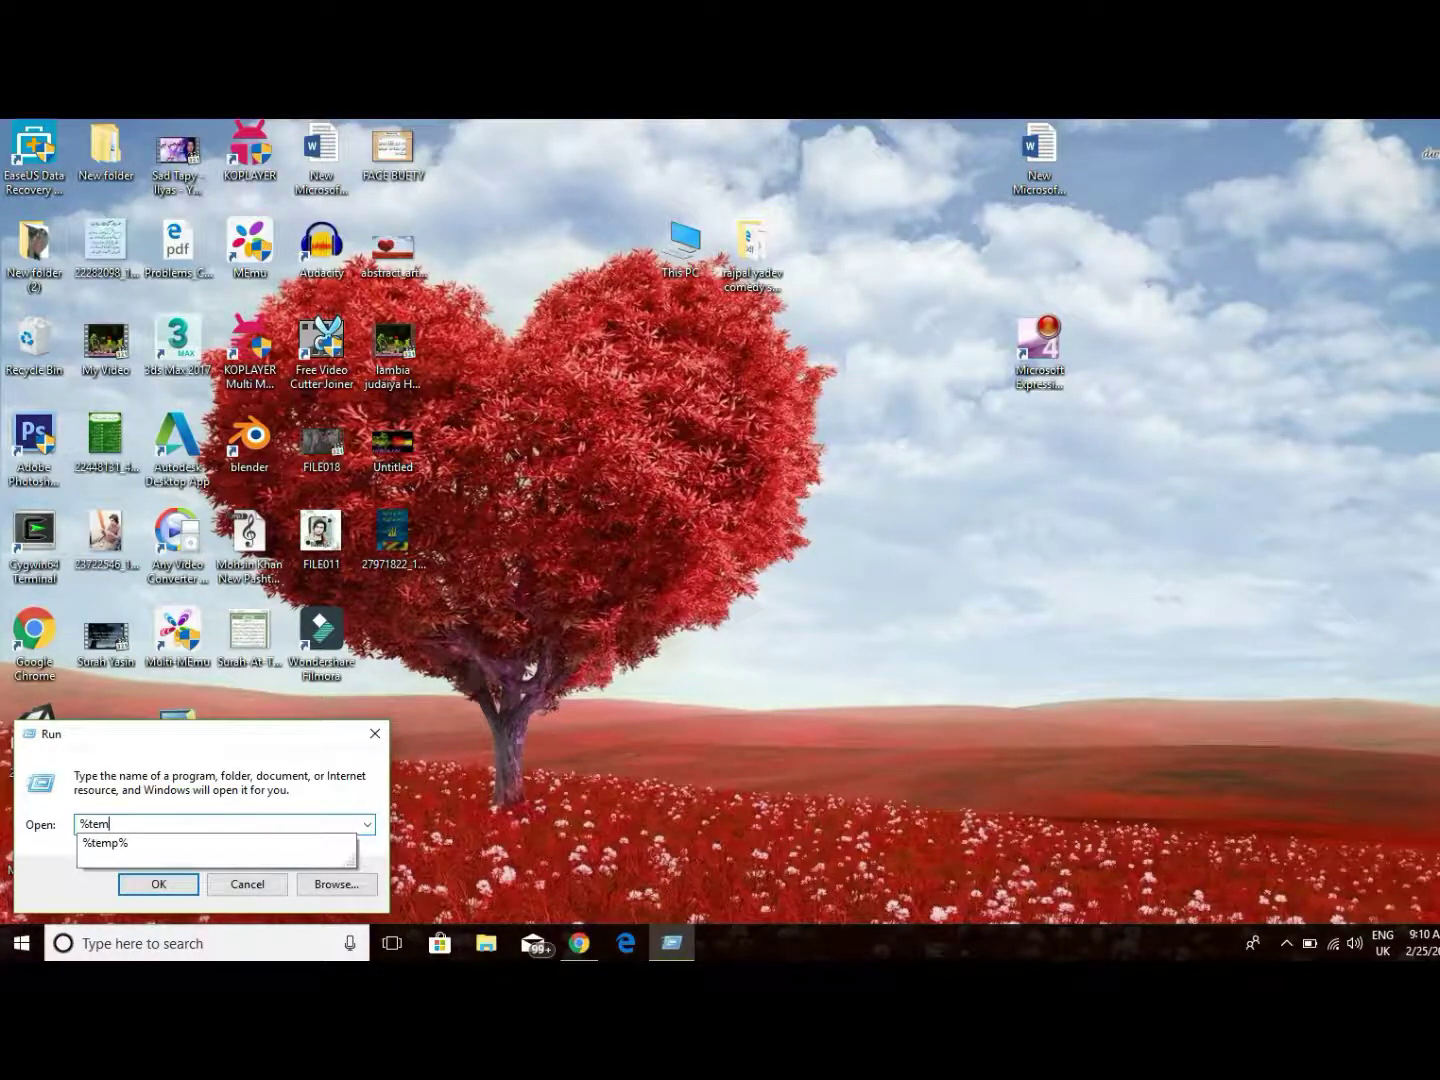
text(p%)
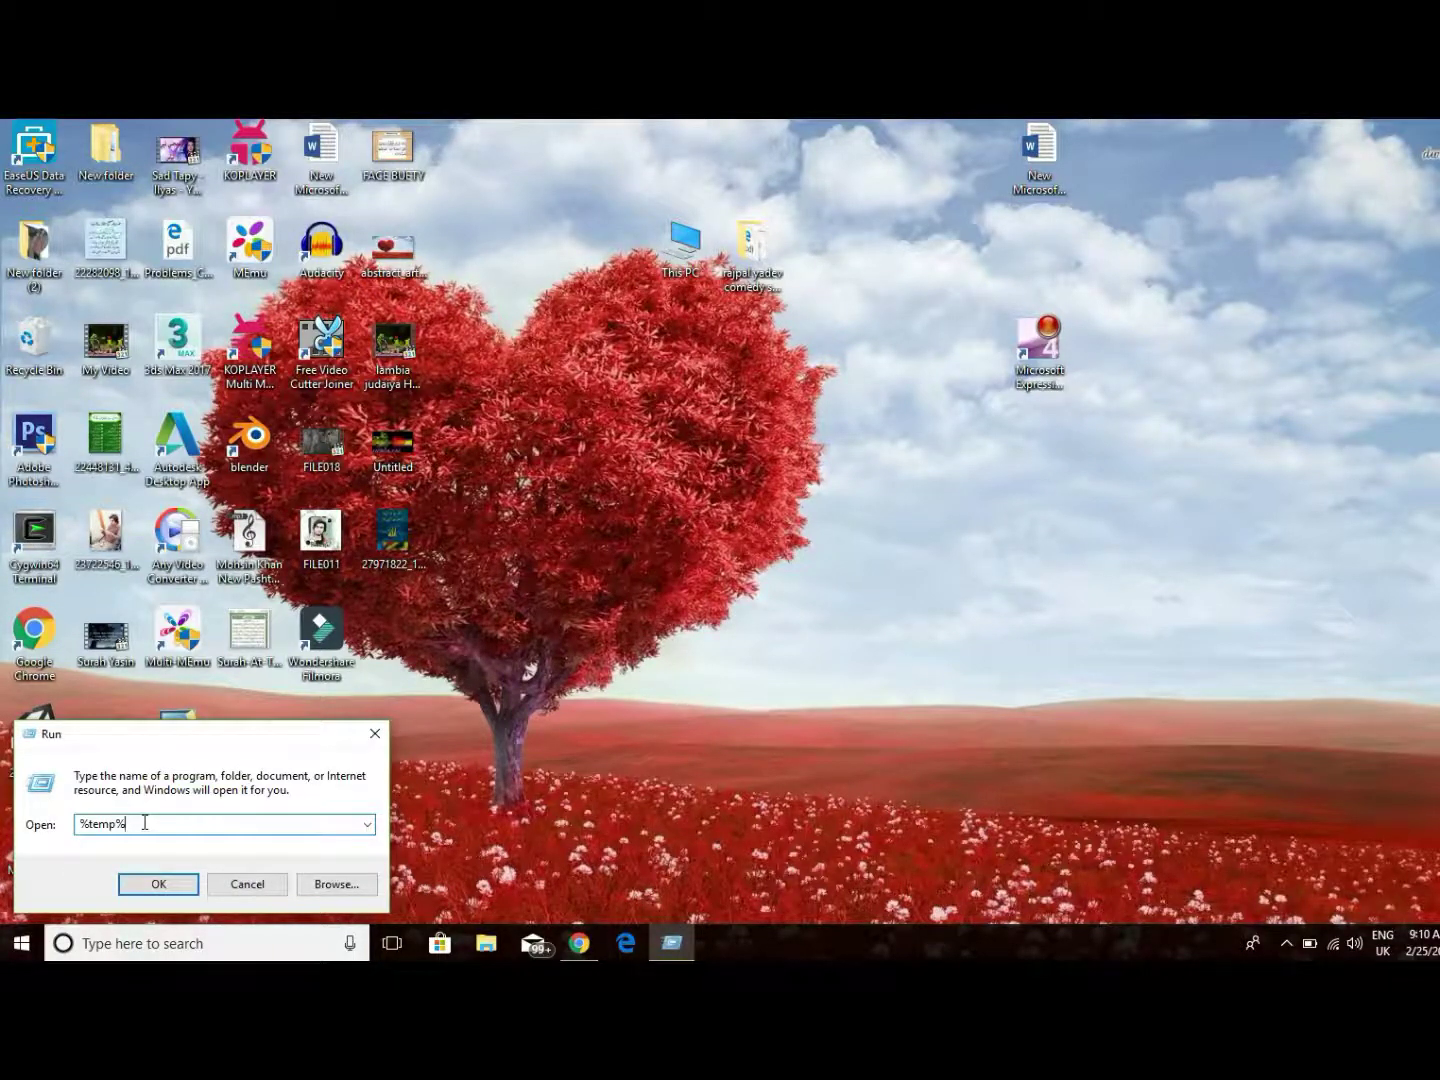
click(145, 889)
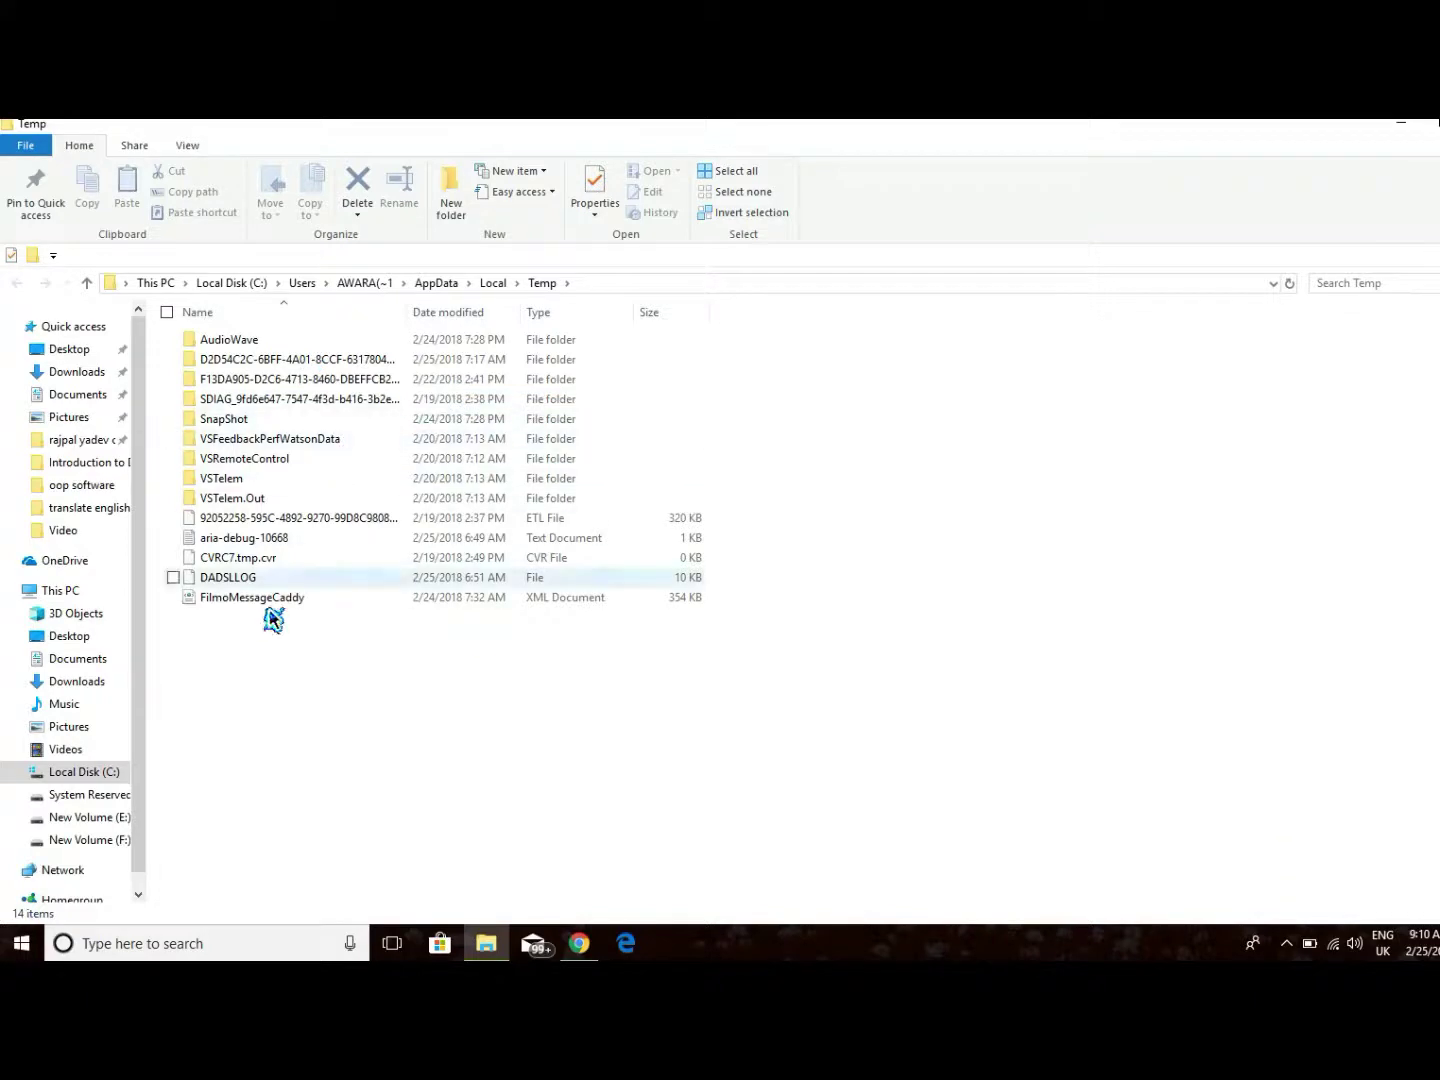
- Move all items in the user's Temp folder to the Recycle Bin and close the folder window
drag(289, 664, 391, 335)
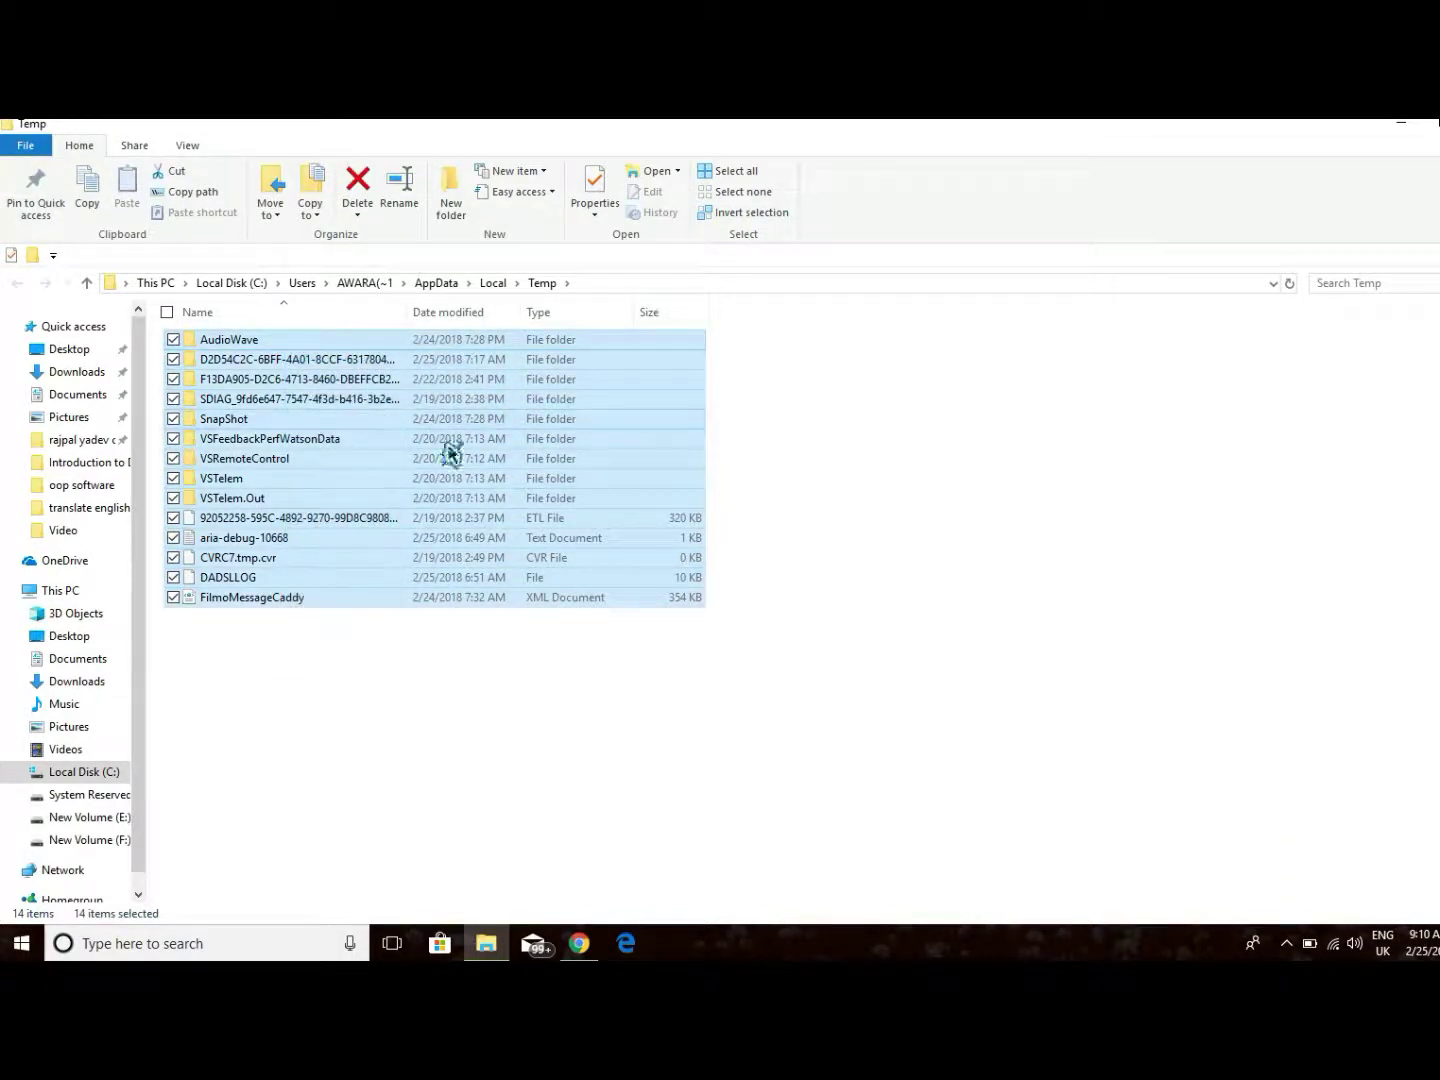
right_click(389, 454)
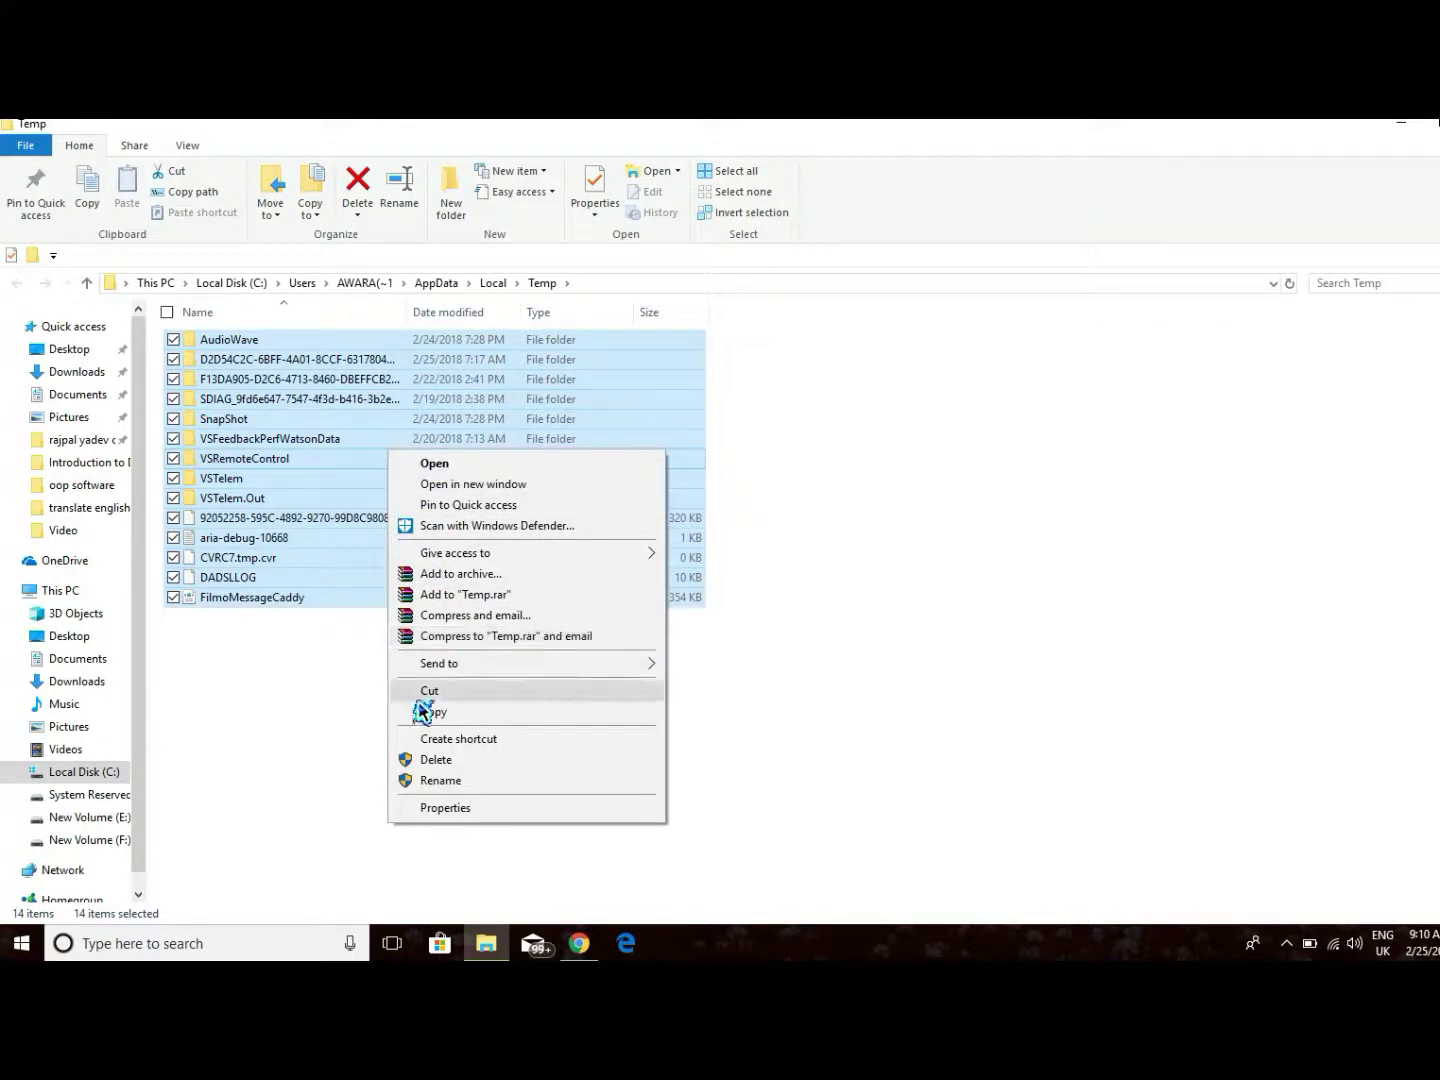
click(437, 761)
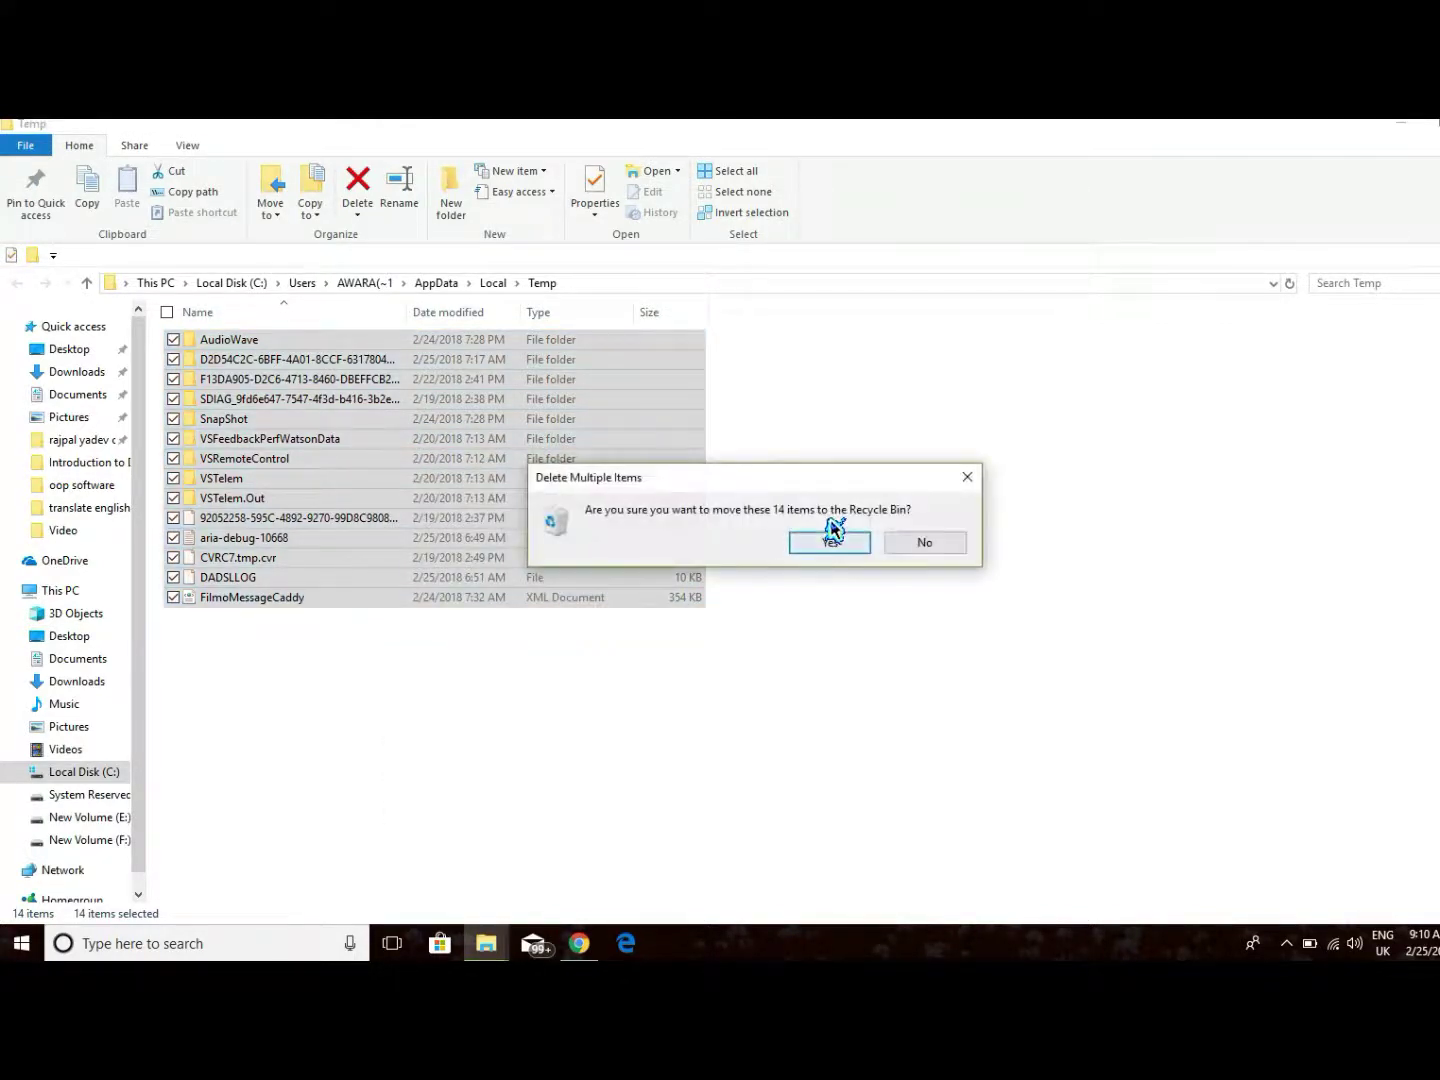
click(814, 554)
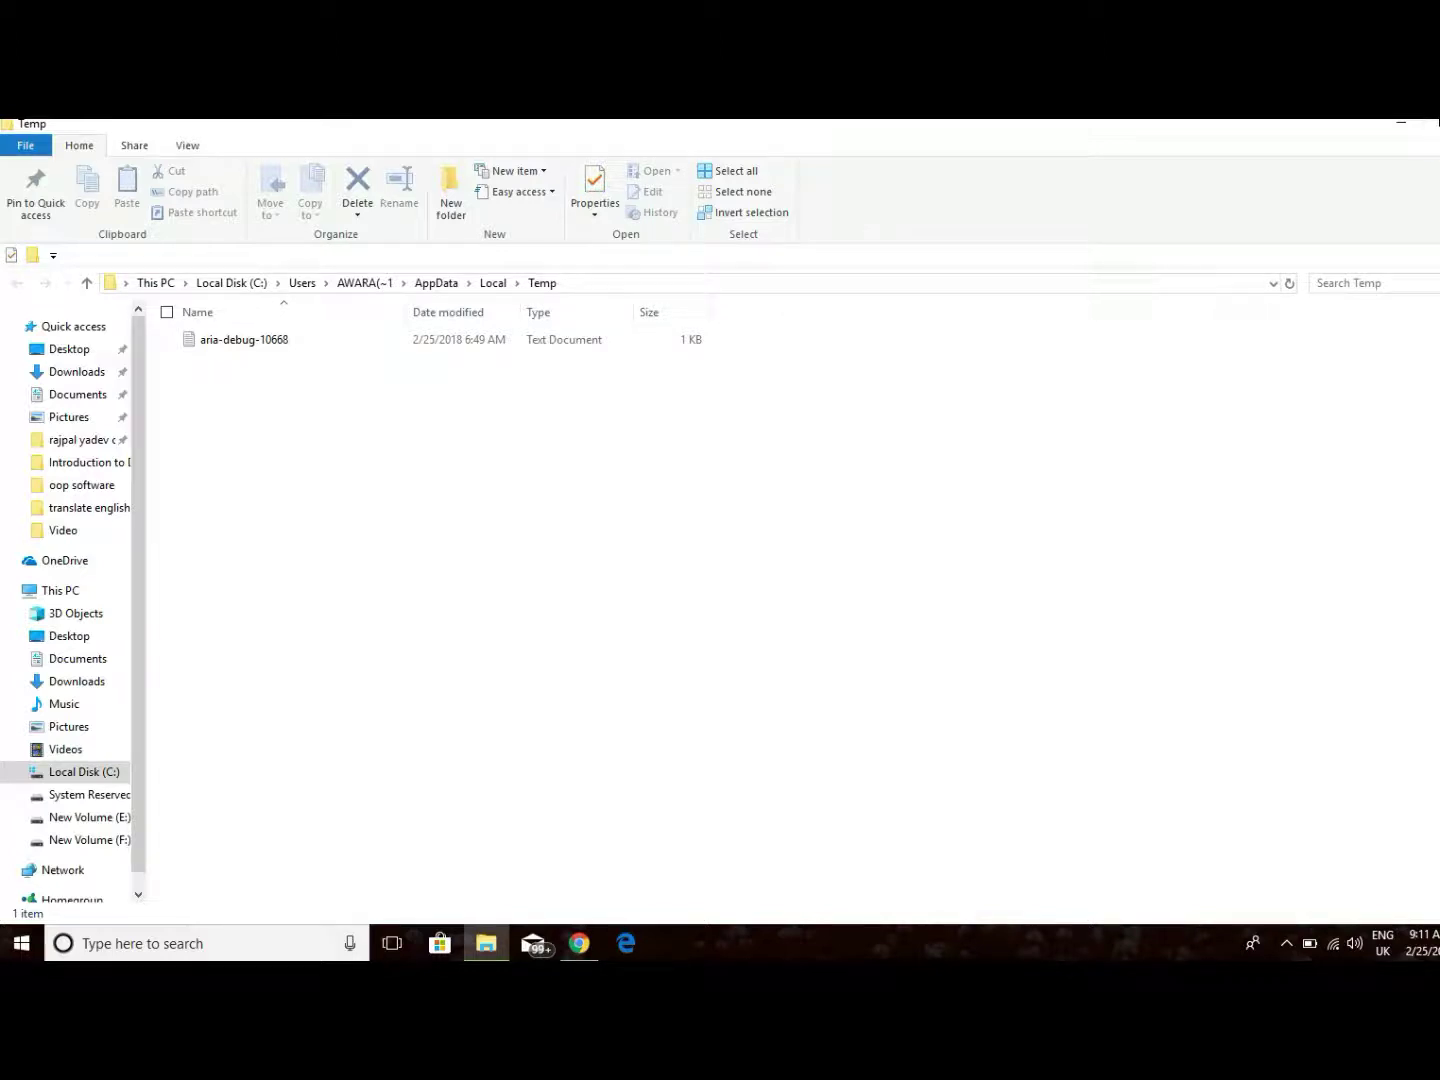
drag(1325, 136, 1152, 182)
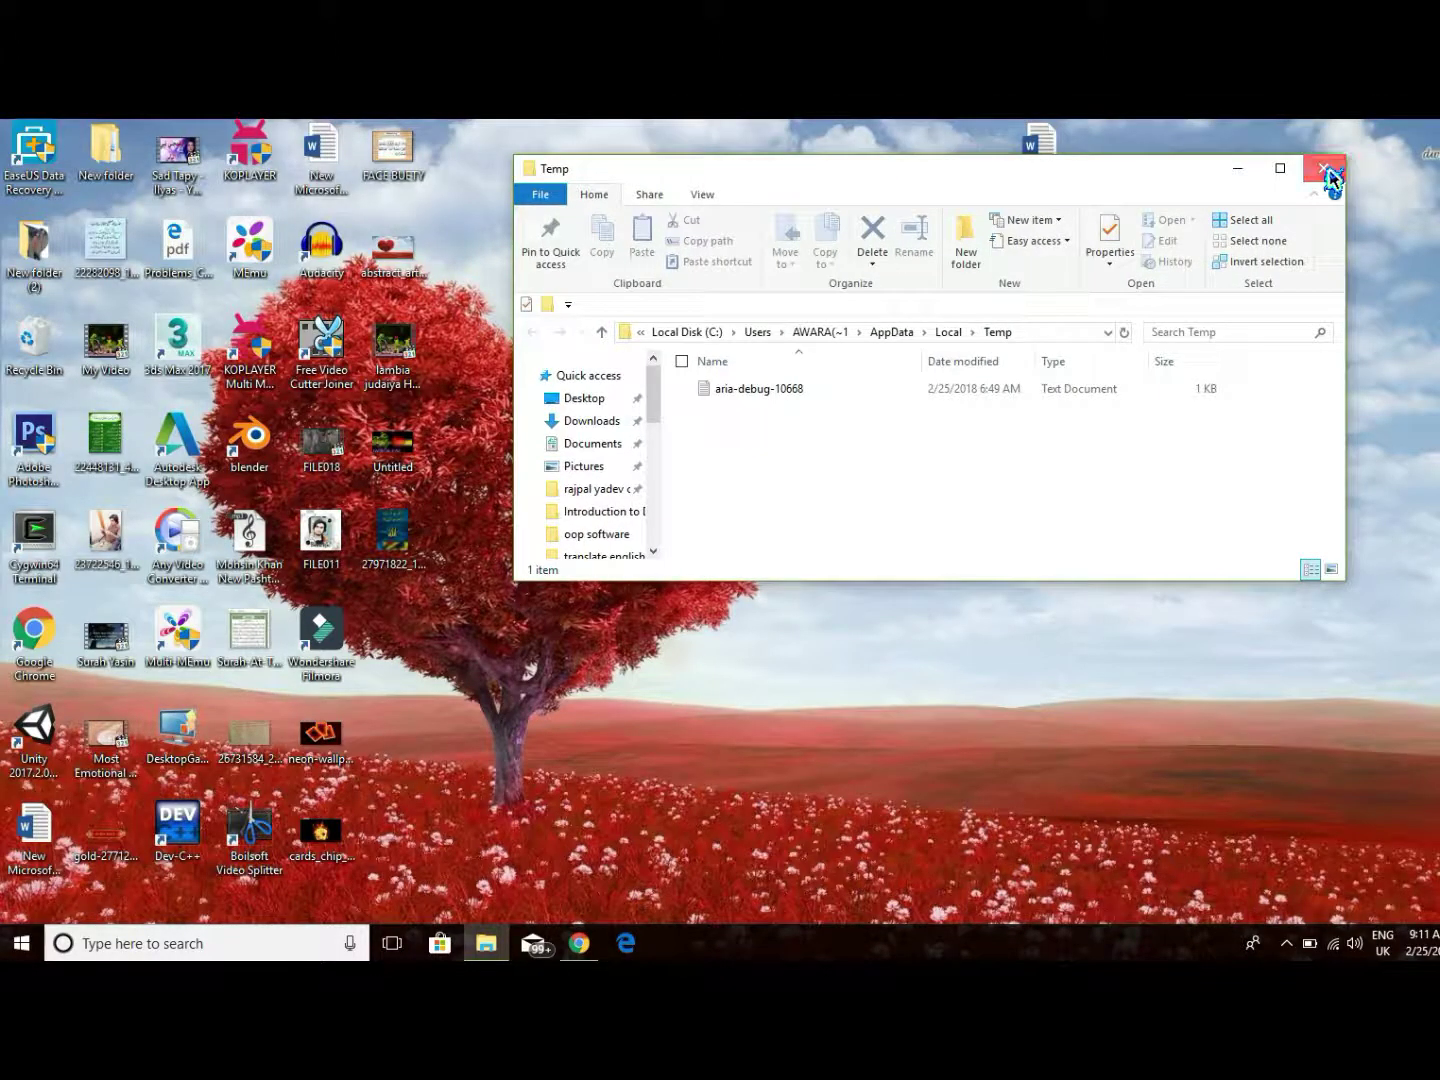
click(1322, 168)
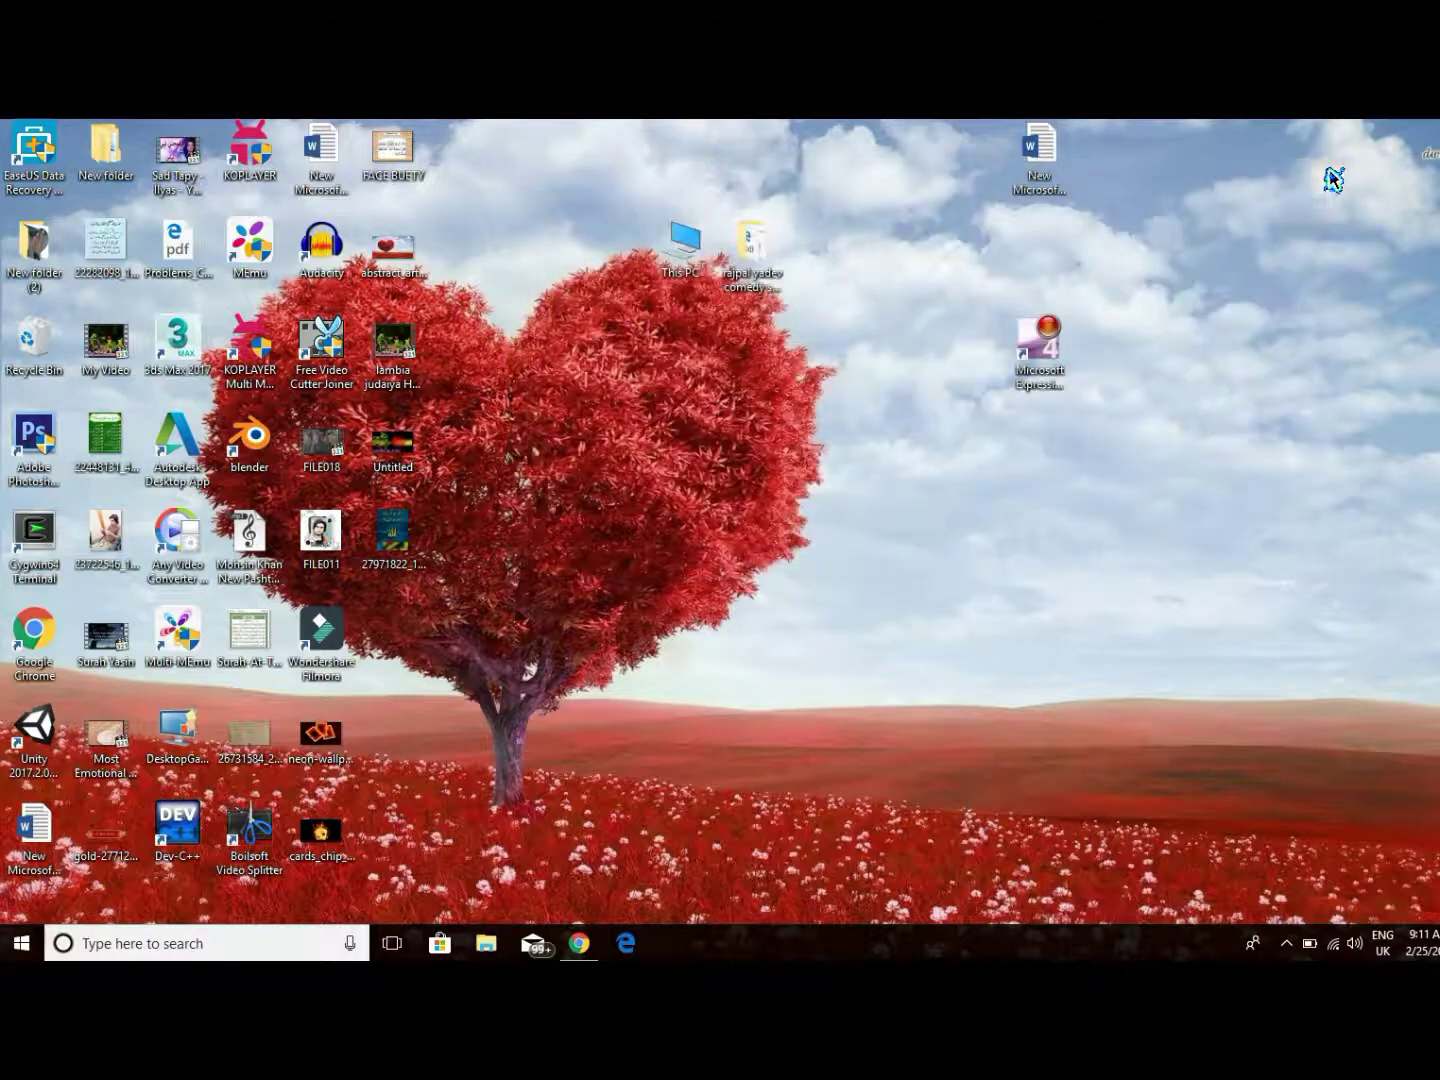
- Refresh the desktop twice
right_click(709, 402)
click(755, 450)
right_click(682, 415)
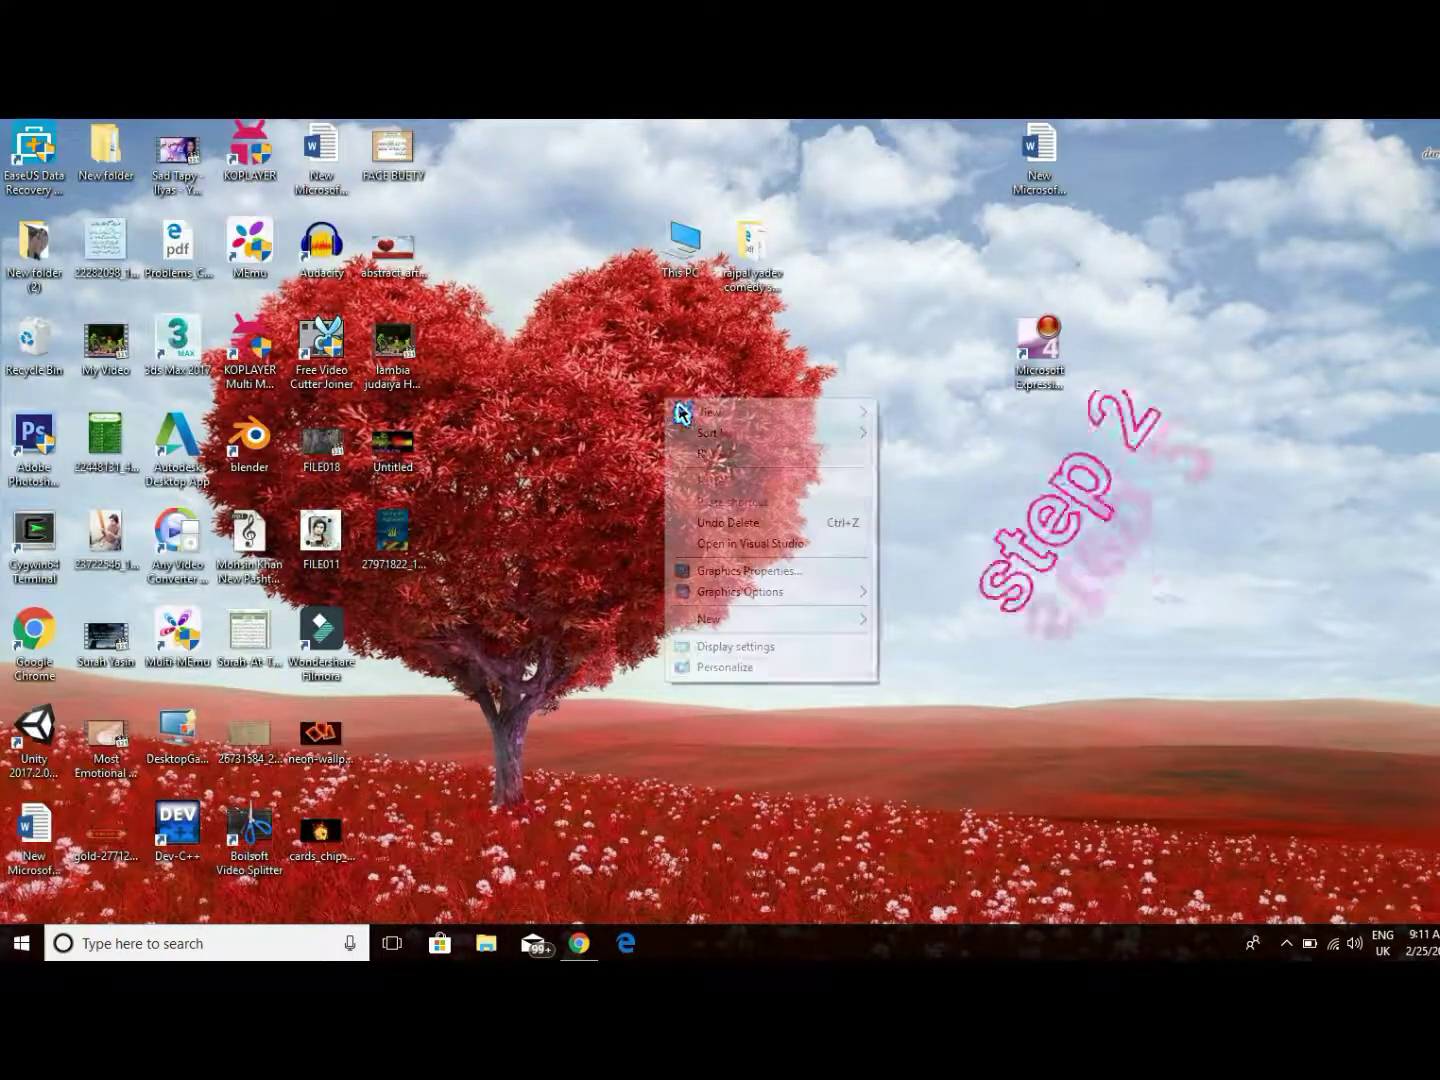
click(725, 455)
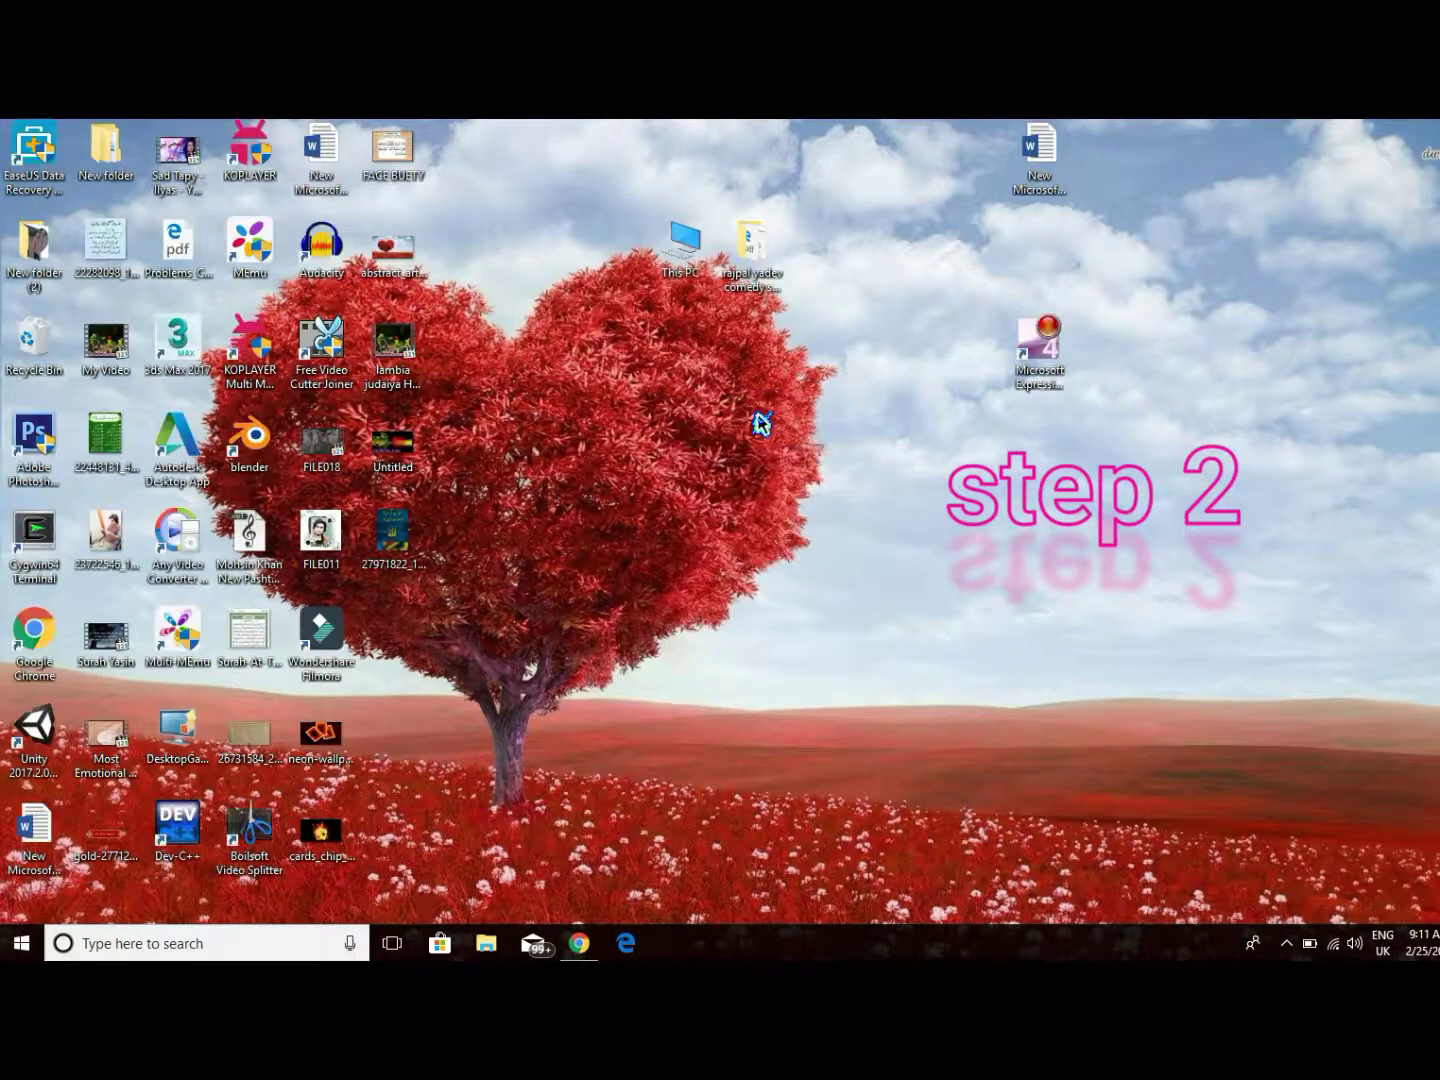
- Find the Run app with the search term "run" and launch it again
click(236, 949)
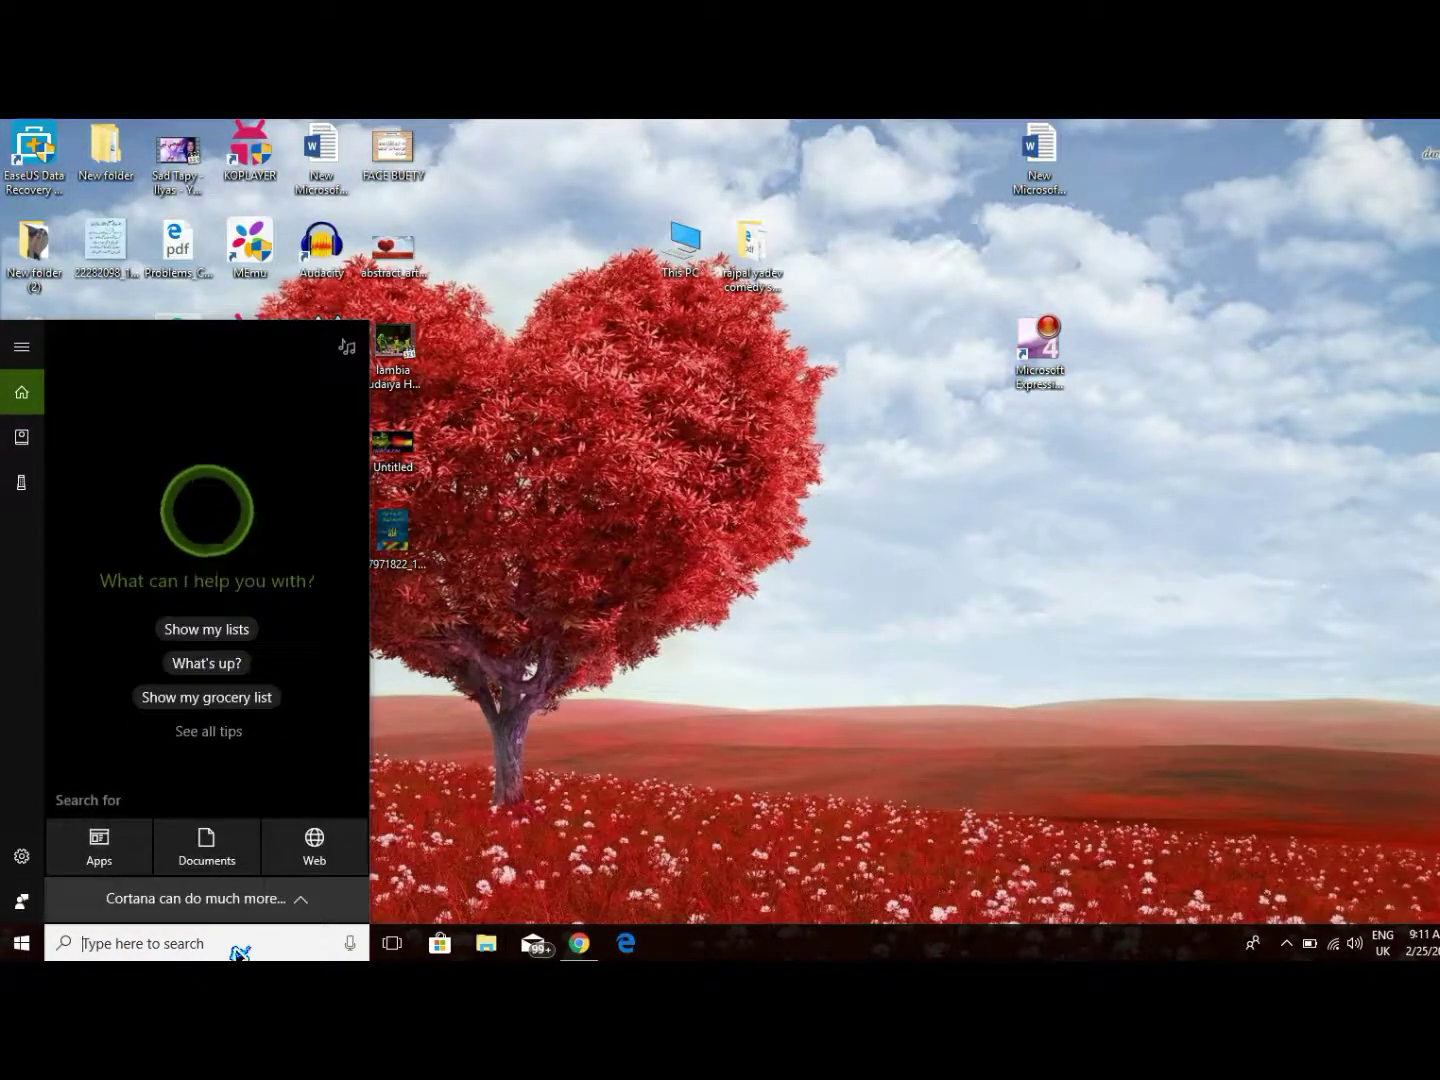
text(ru)
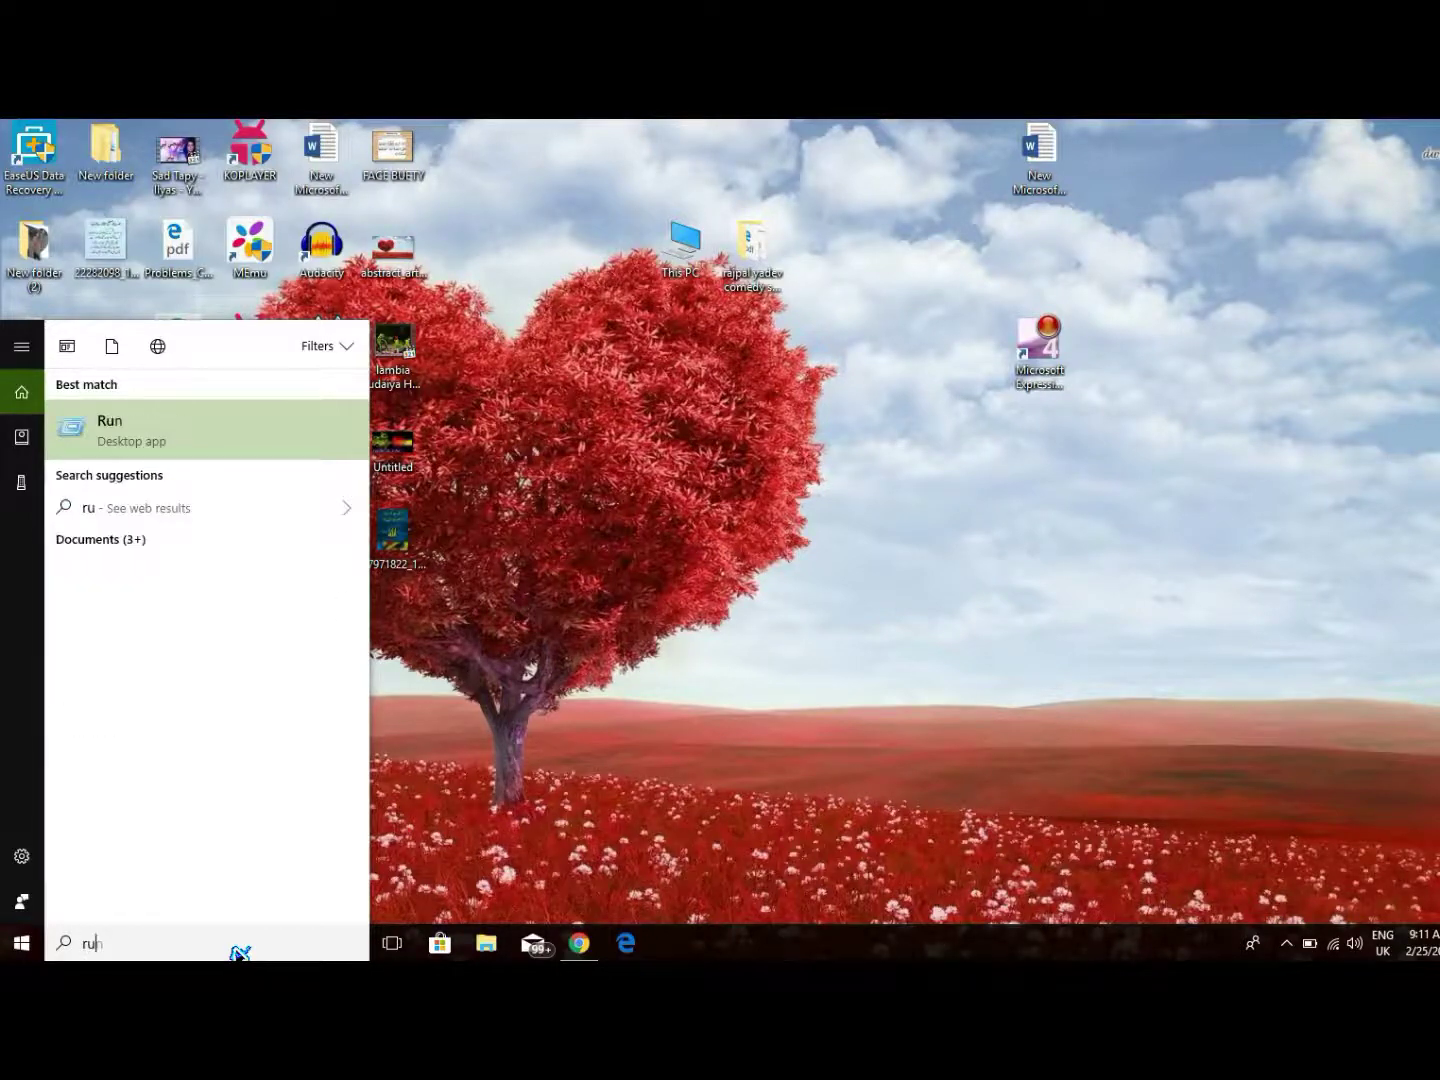
text(n)
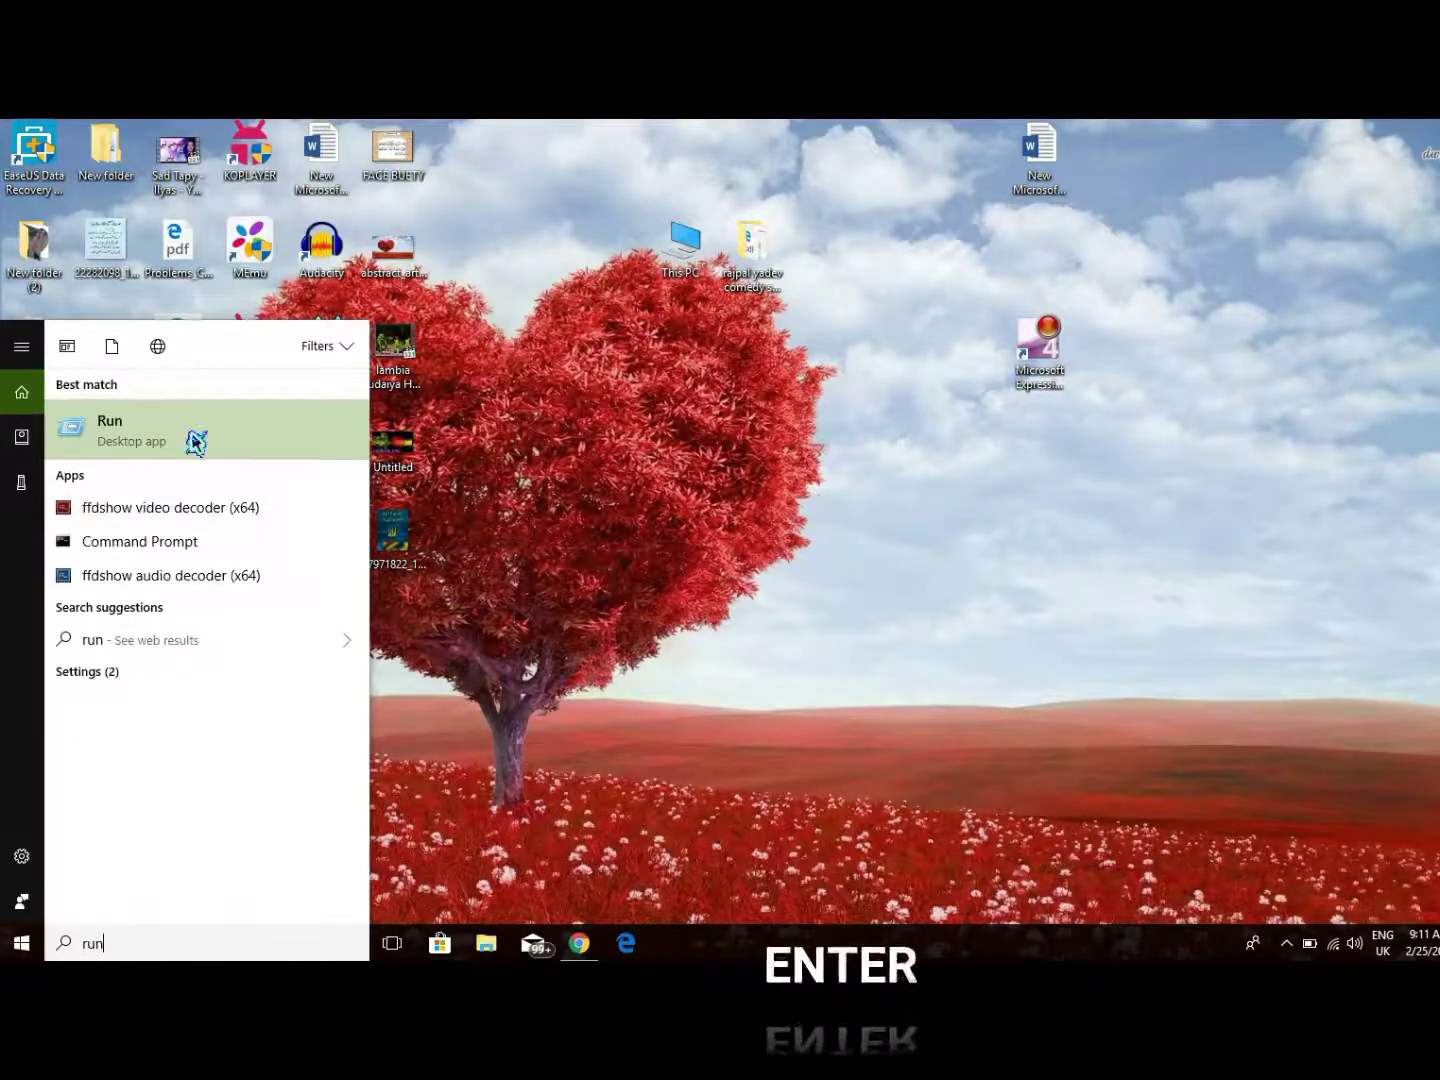
key(Return)
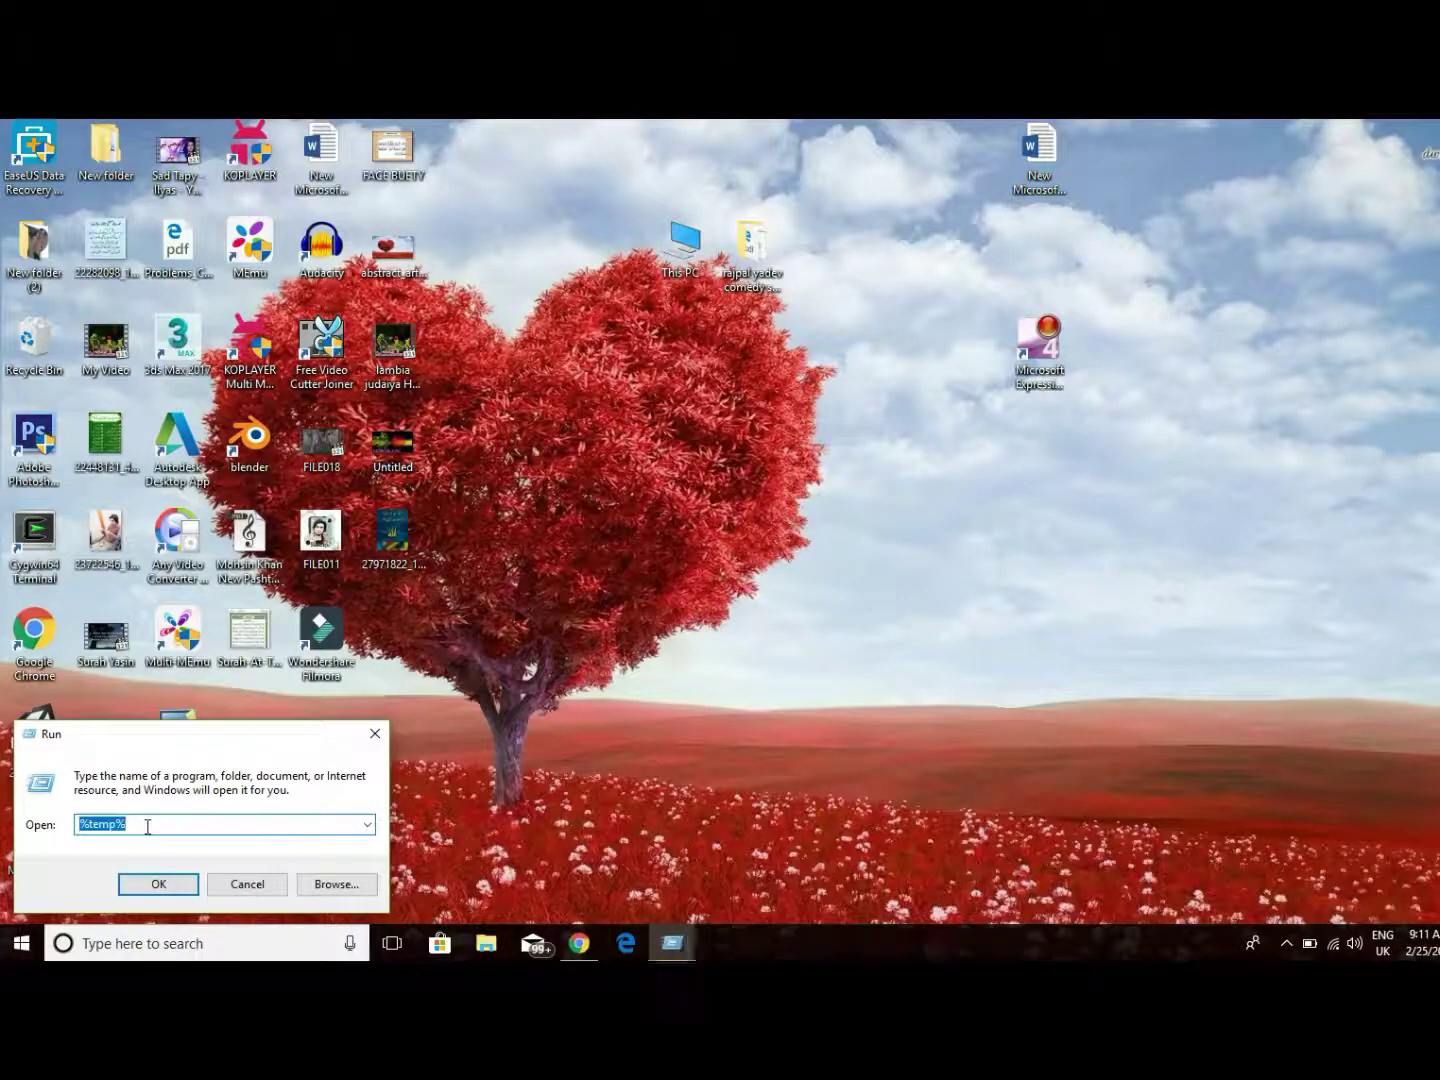
- Replace the Run entry with temp and open the Windows Temp folder
key(BackSpace)
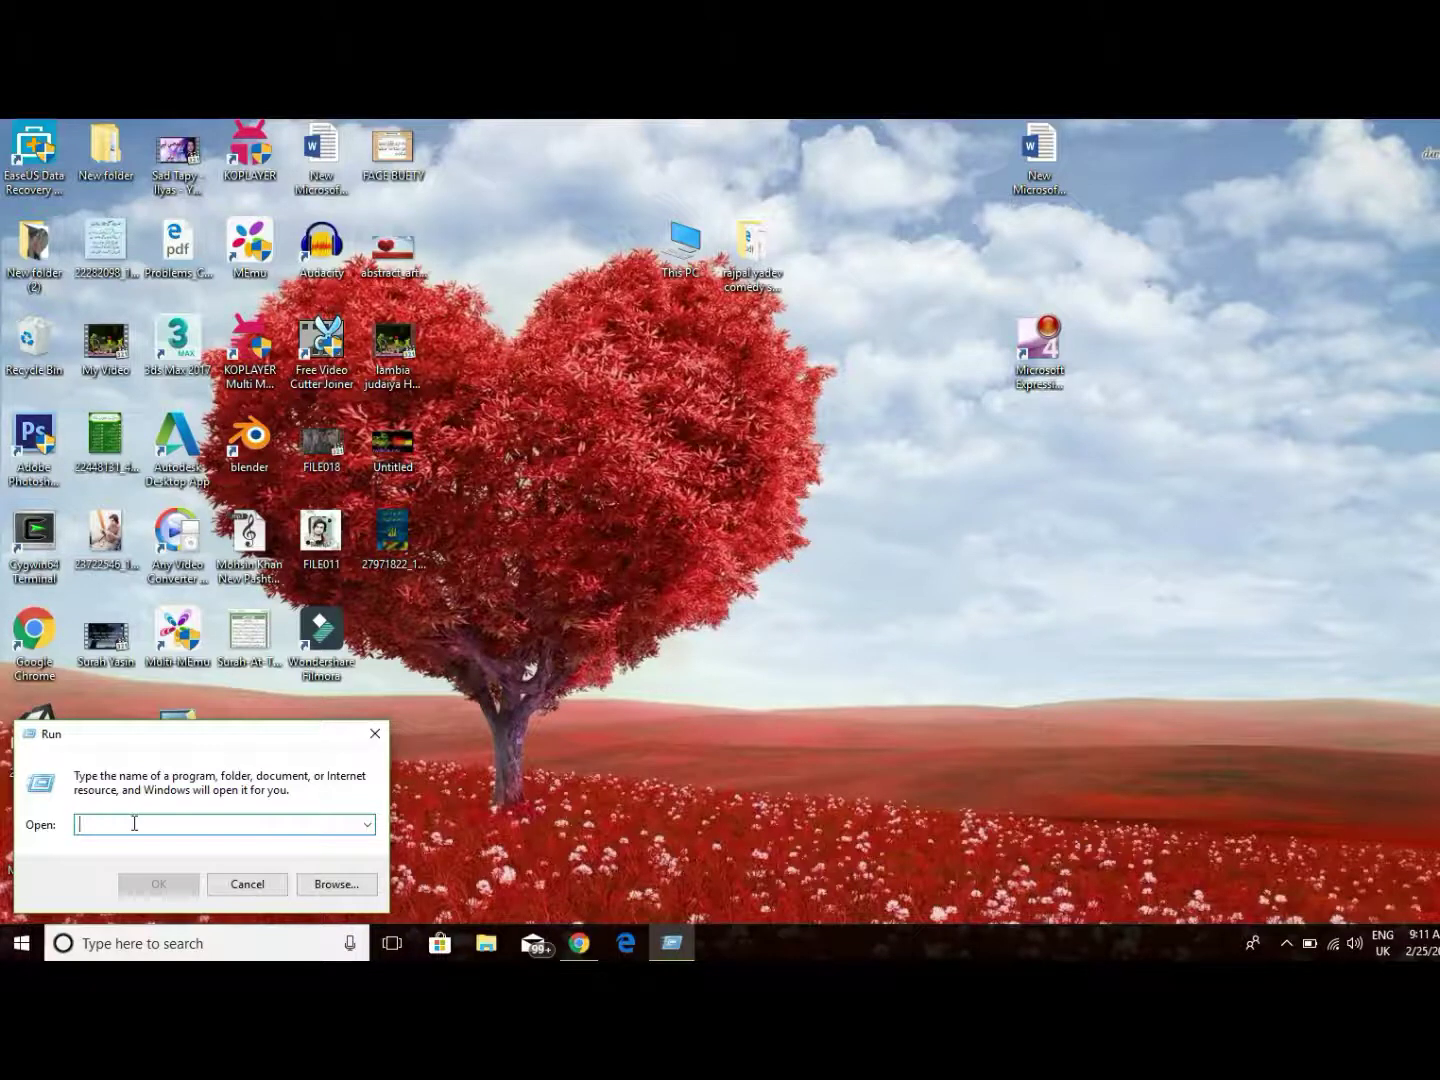
text(te)
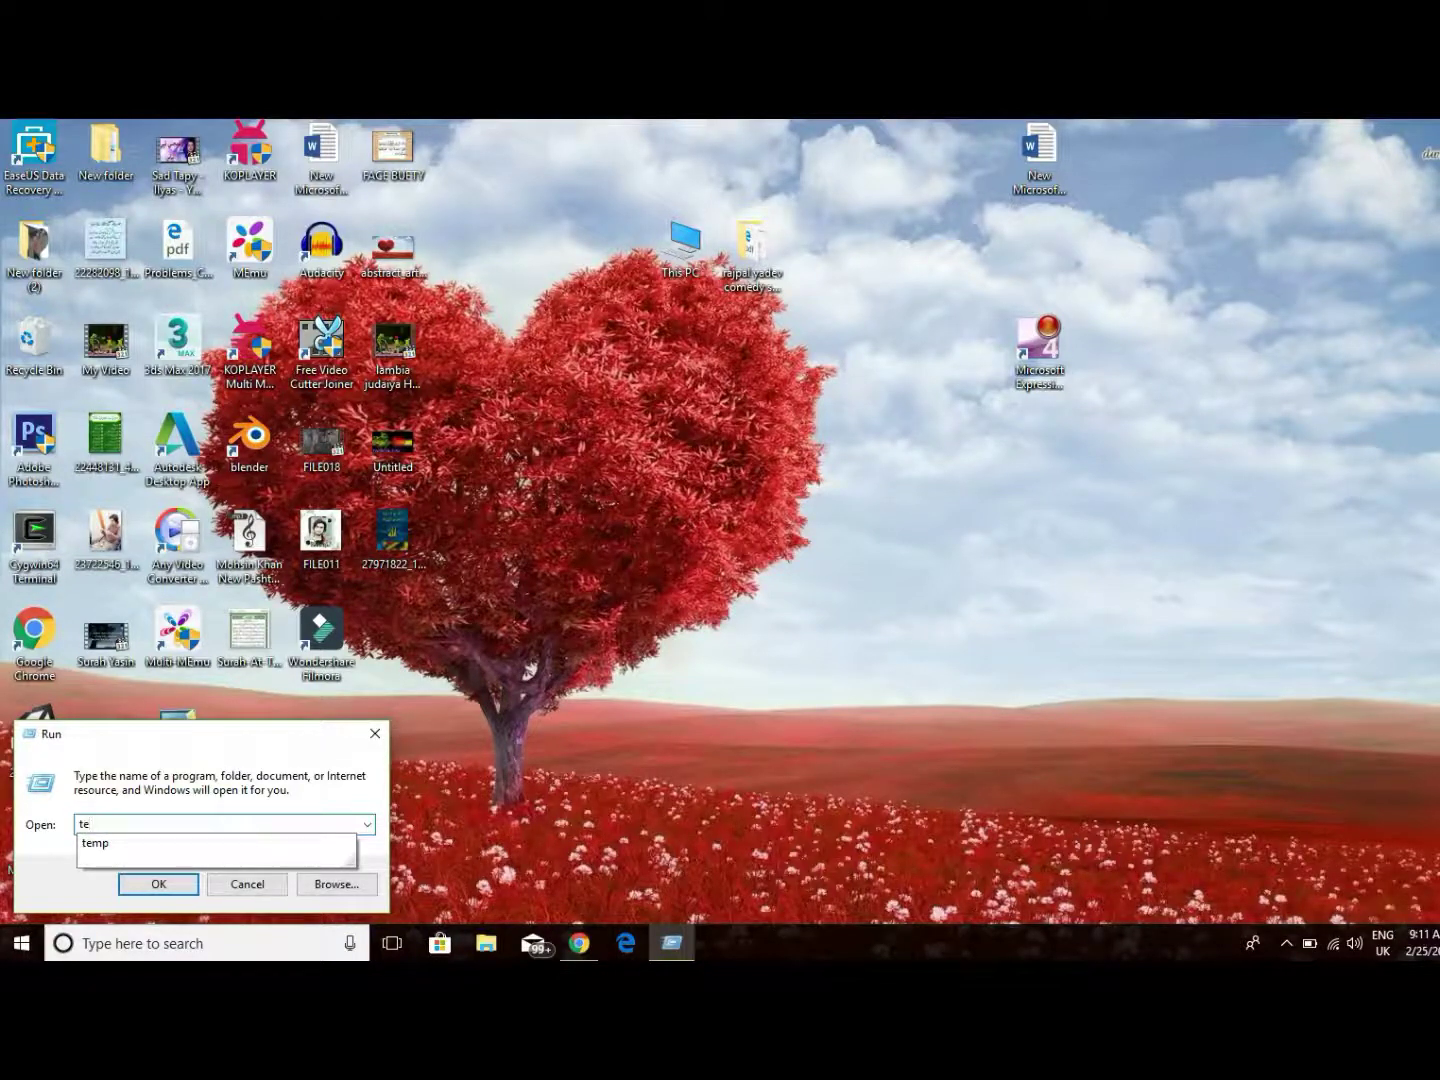
text(mp)
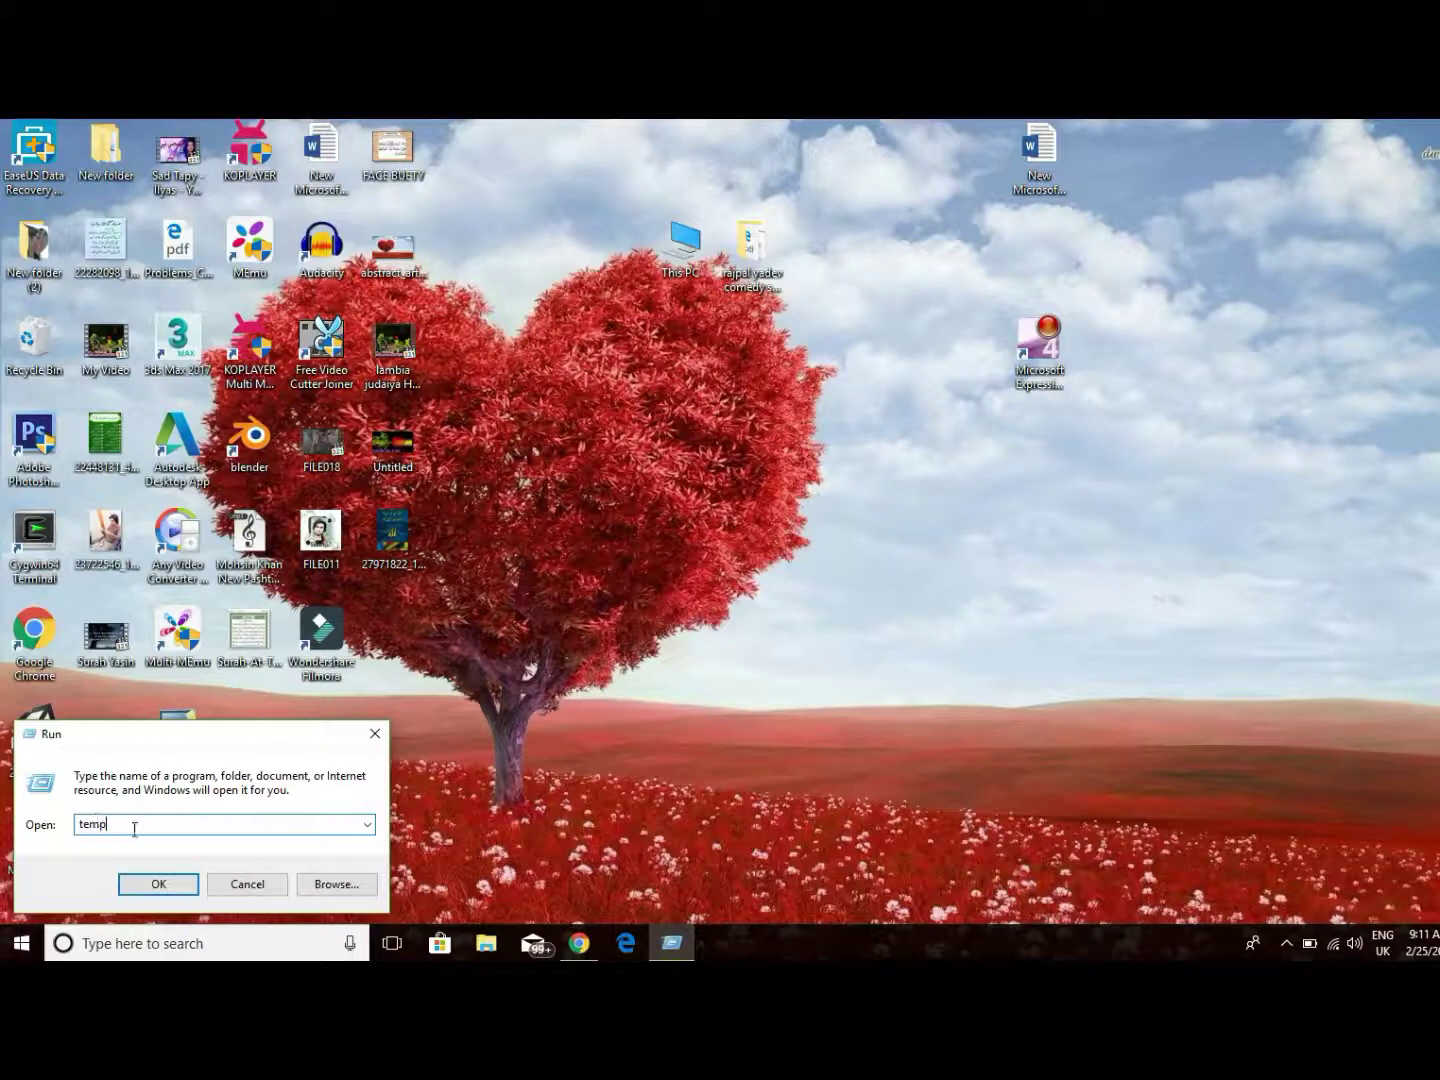
click(147, 894)
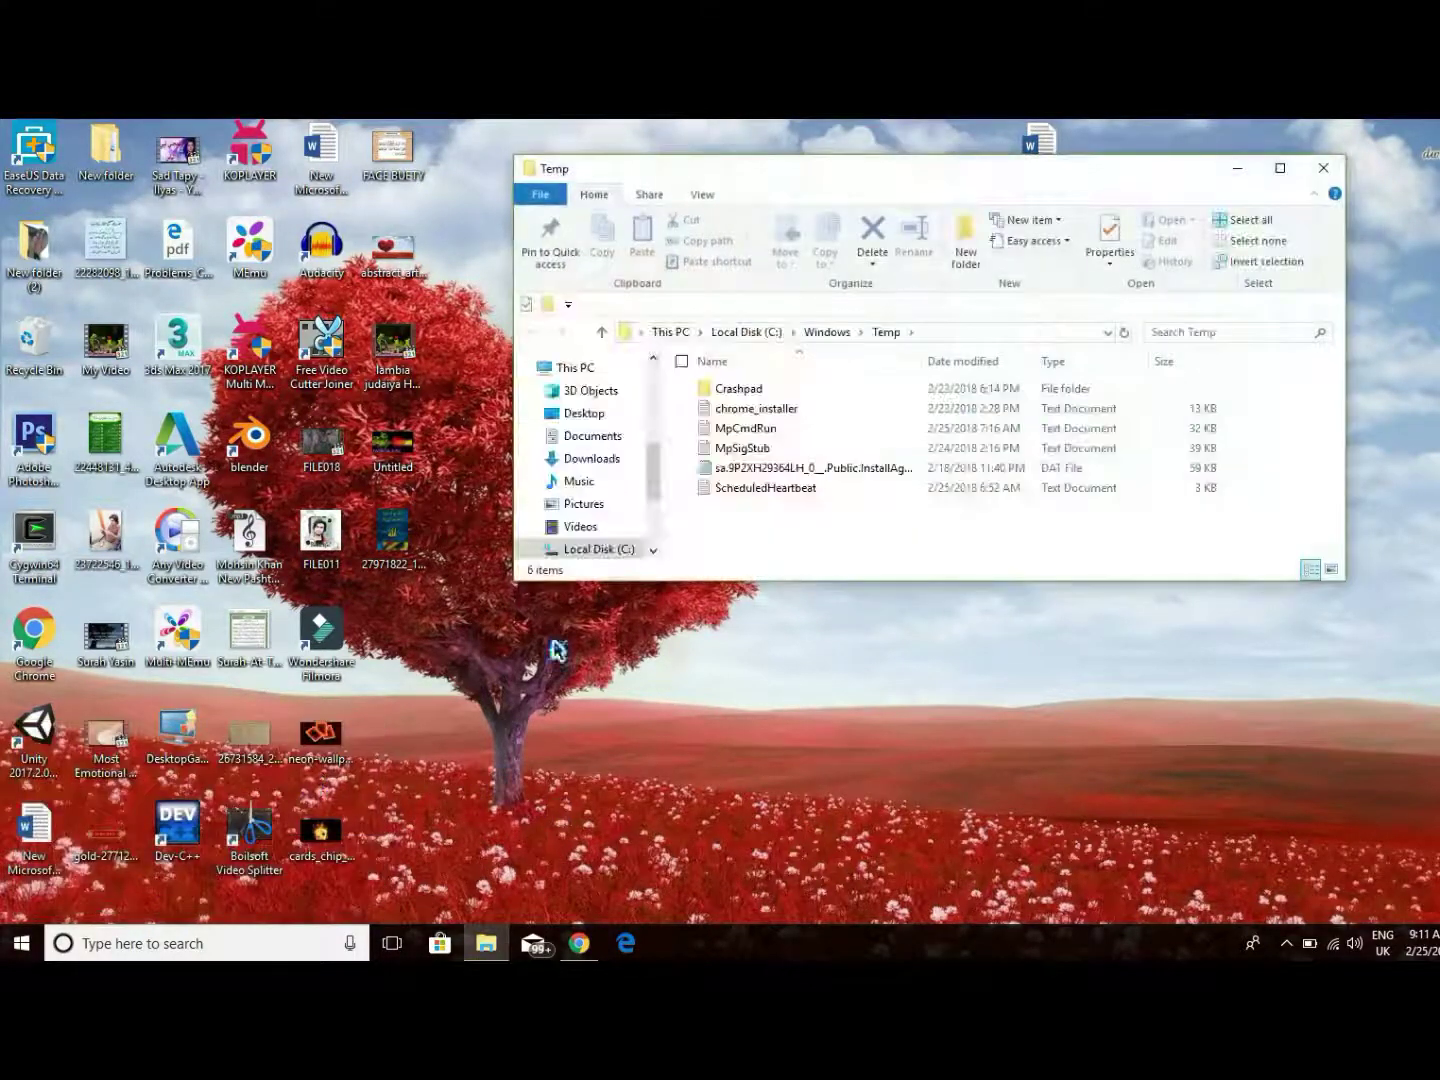
- Maximize the Windows Temp folder, delete everything in it, and close the folder window
click(1276, 170)
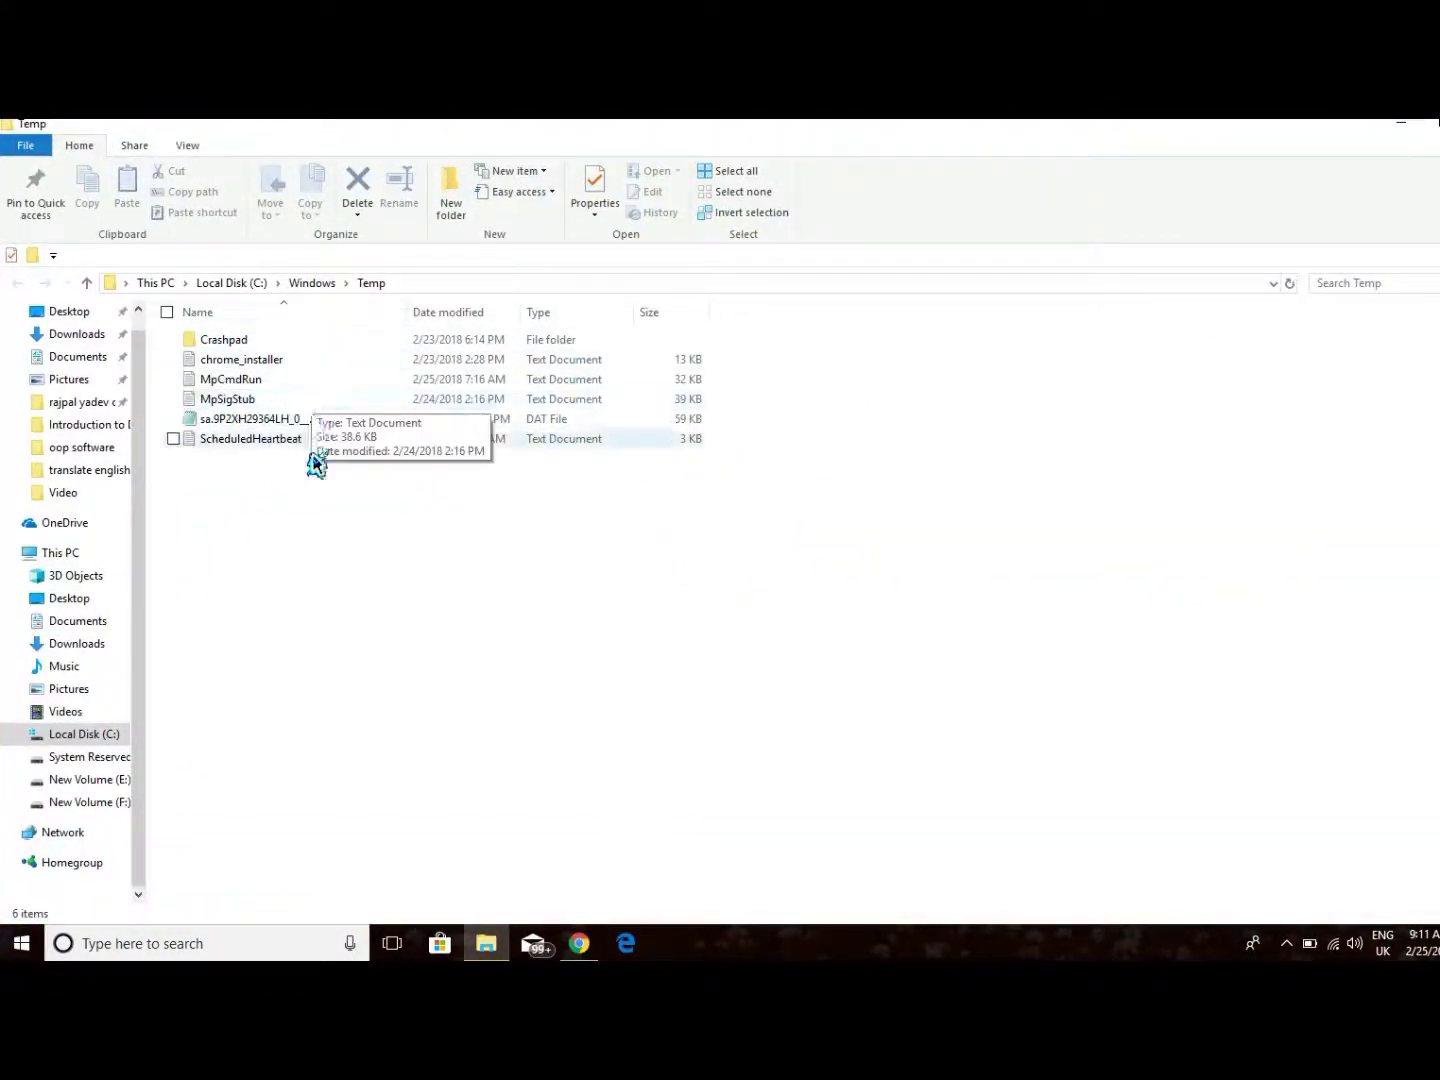
drag(294, 482, 392, 340)
right_click(390, 392)
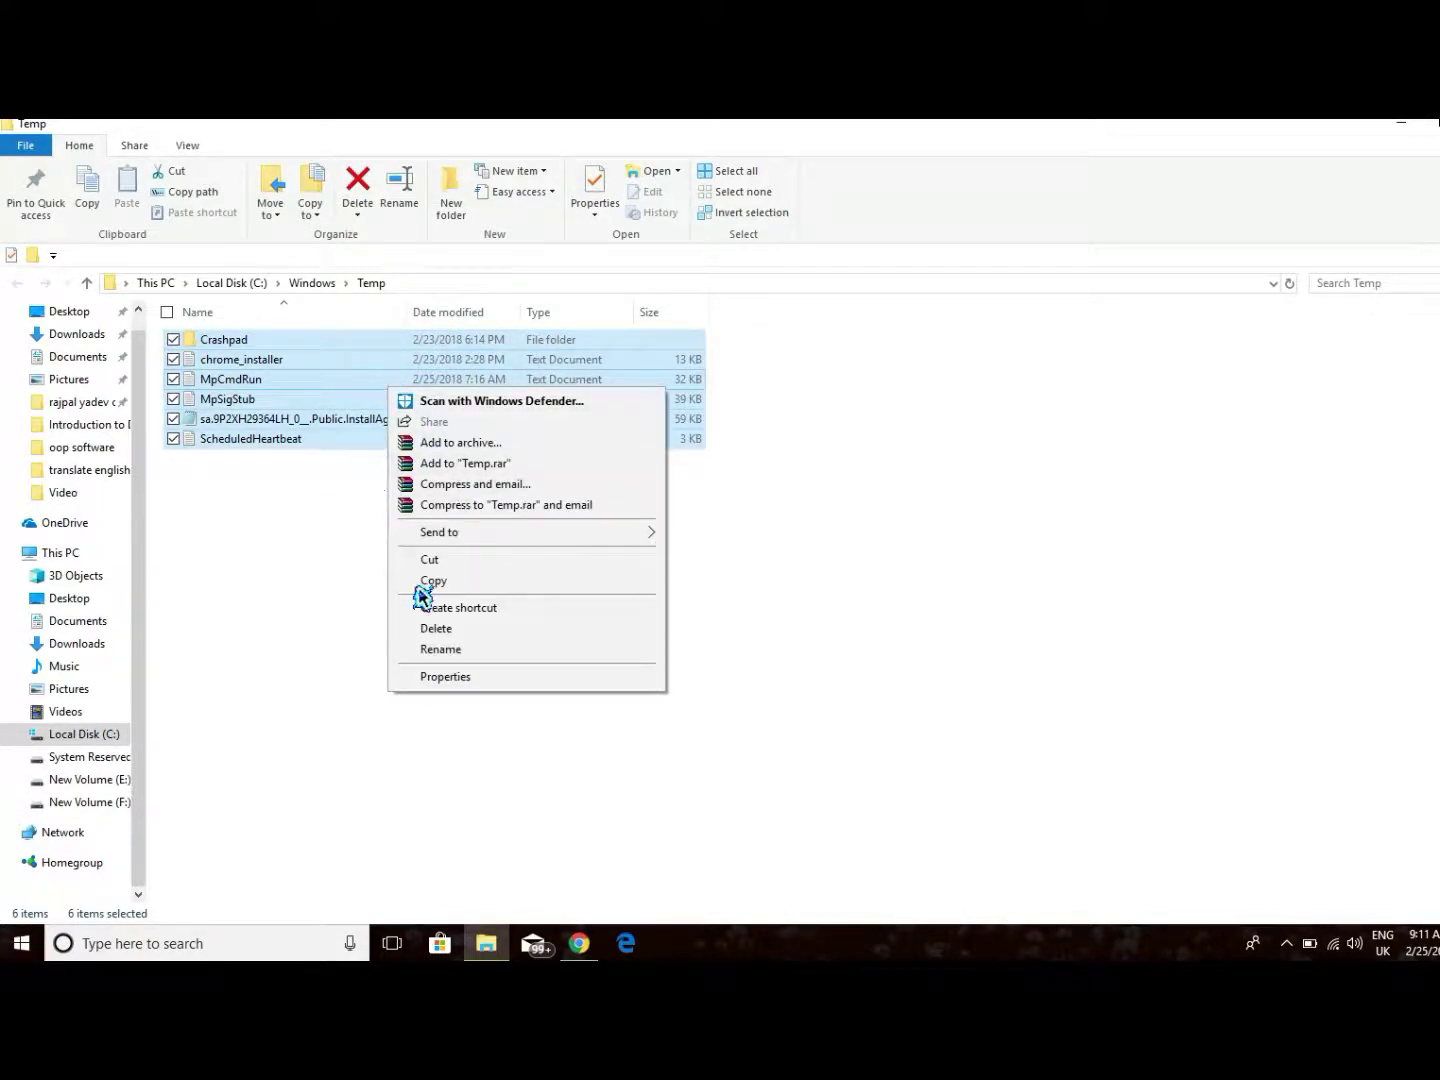
click(452, 631)
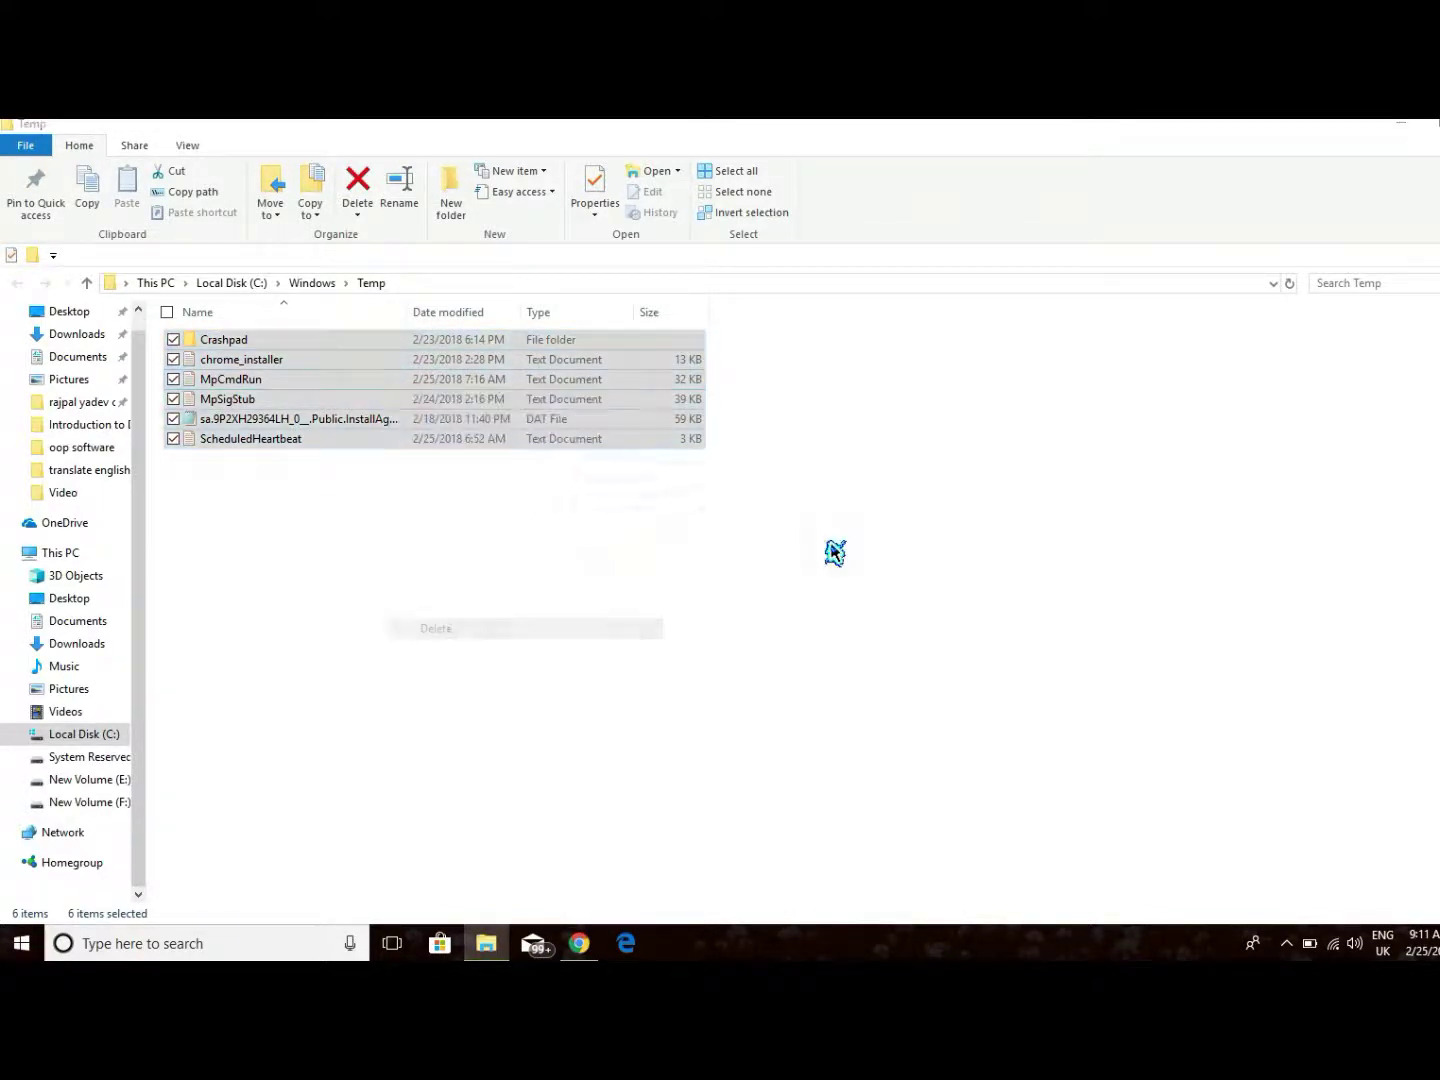
click(812, 552)
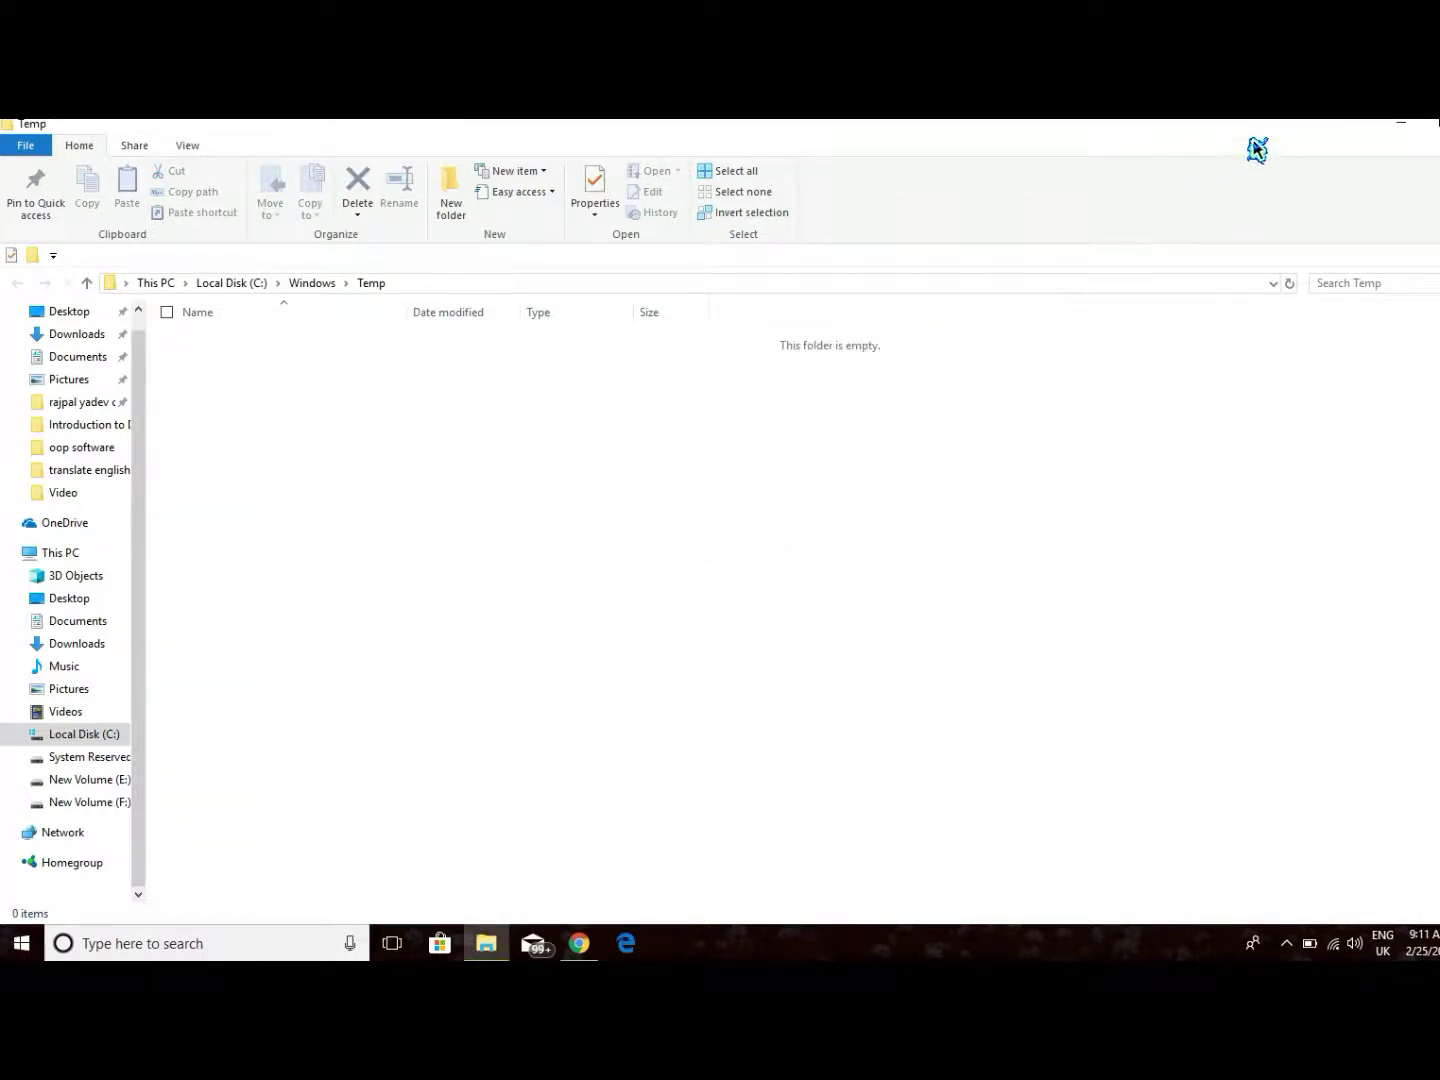
double_click(1216, 130)
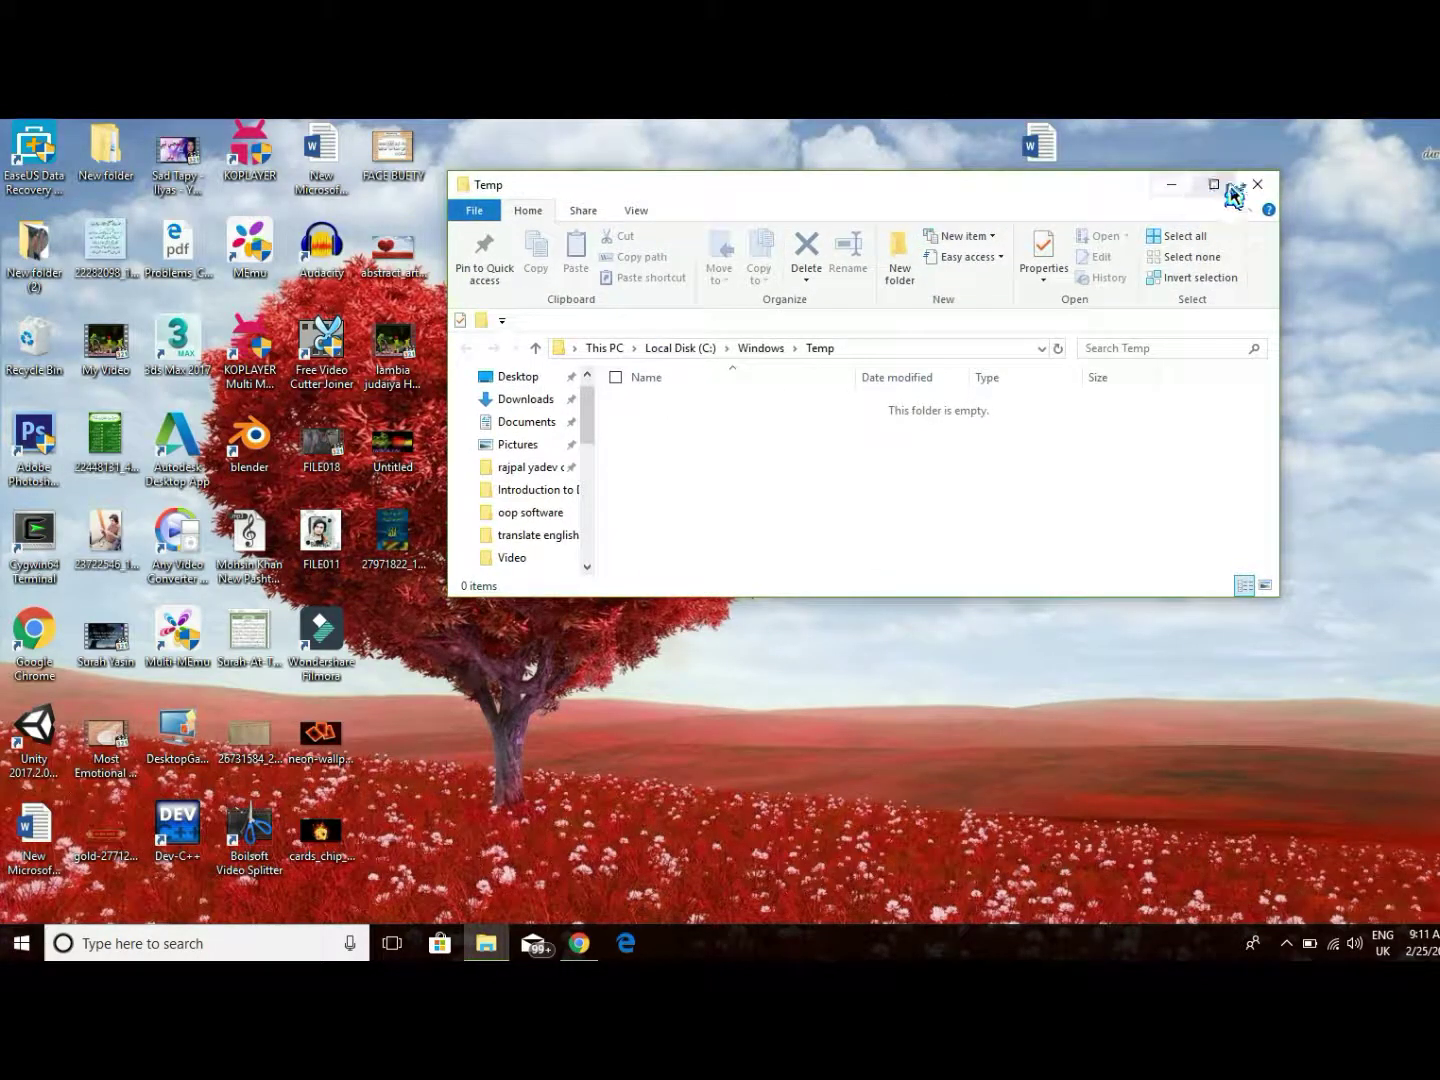
click(1257, 184)
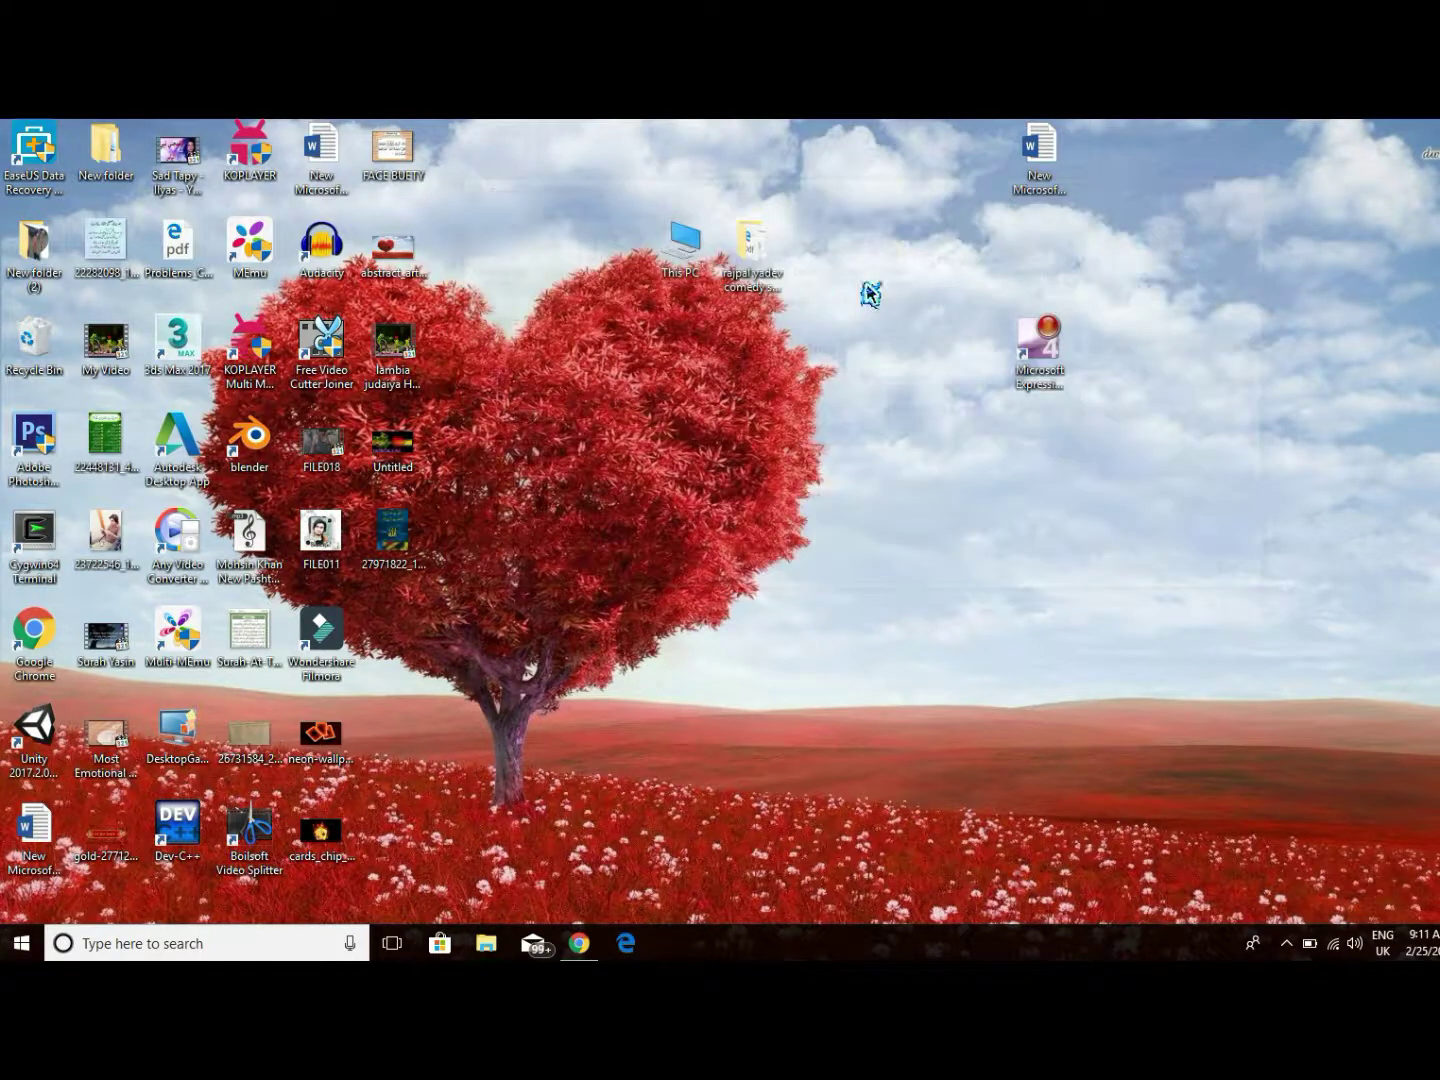
- Refresh the desktop two more times
right_click(672, 368)
click(685, 430)
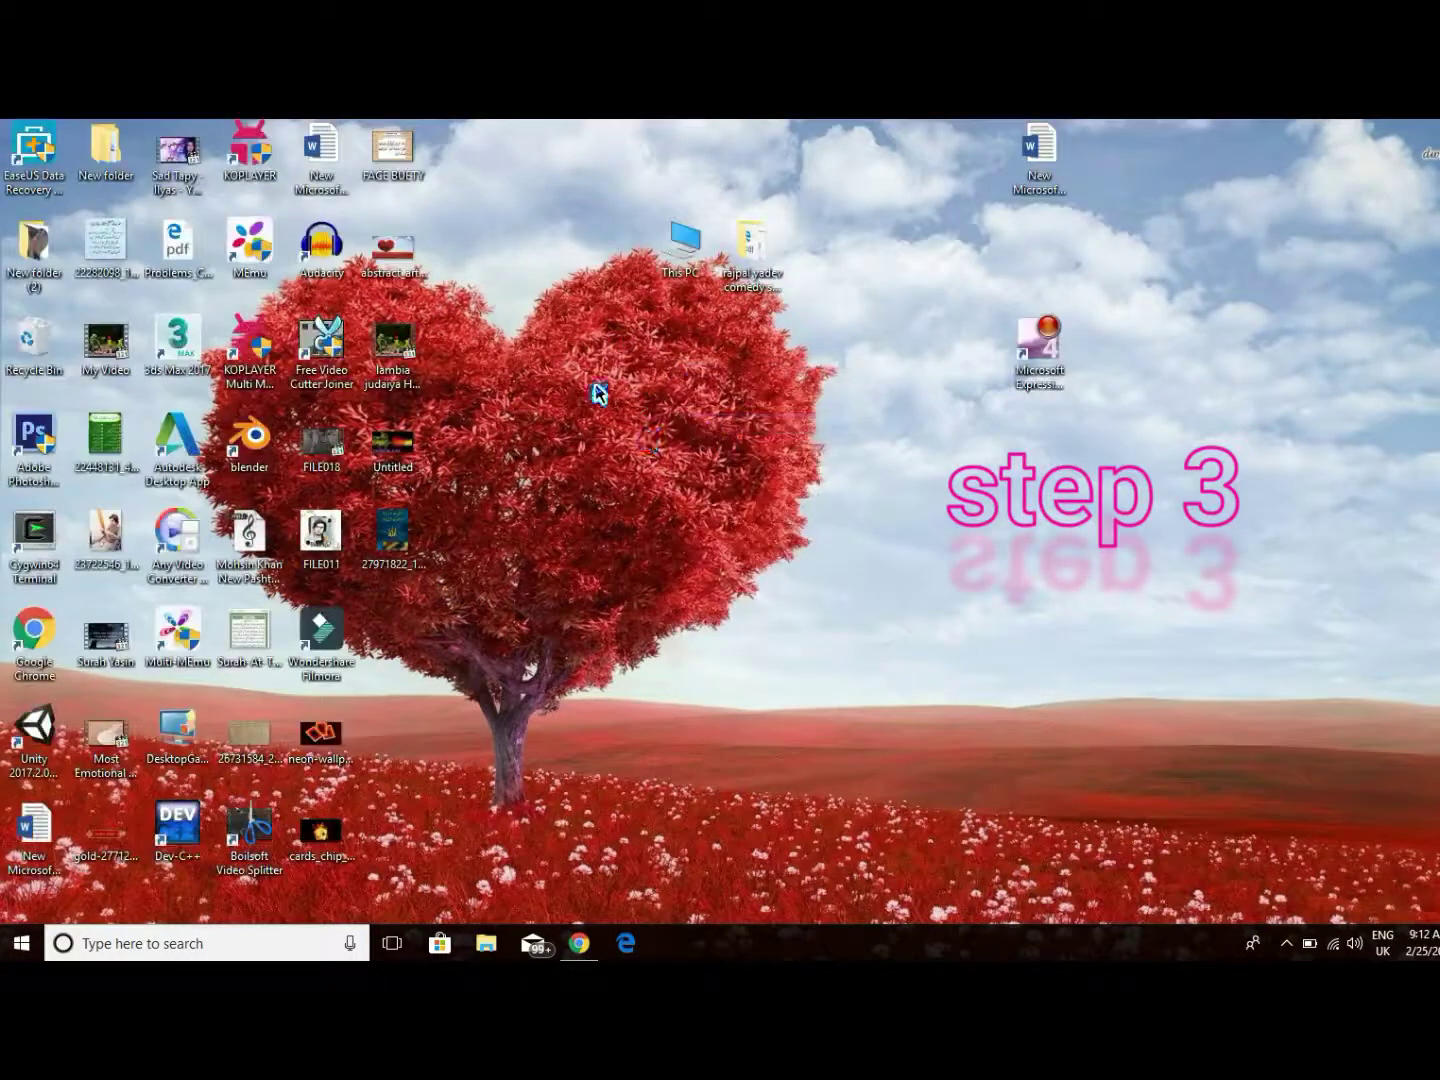
right_click(592, 352)
click(656, 419)
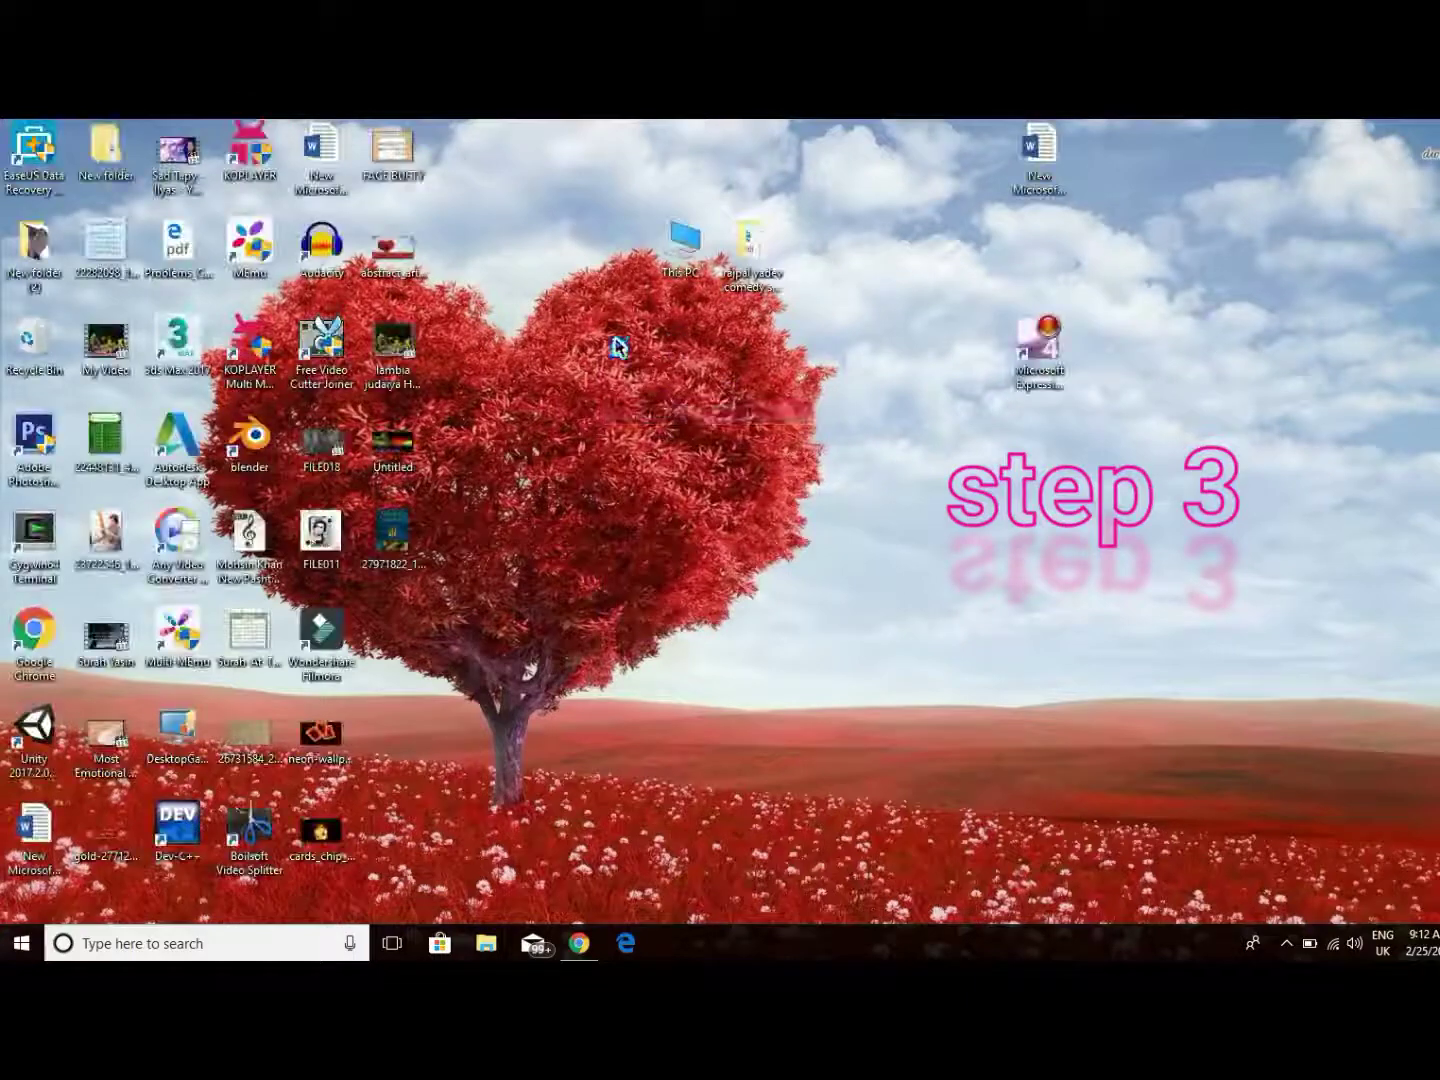
- Open This PC in a maximized window and start Disk Cleanup from the properties of Local Disk (C:)
double_click(677, 250)
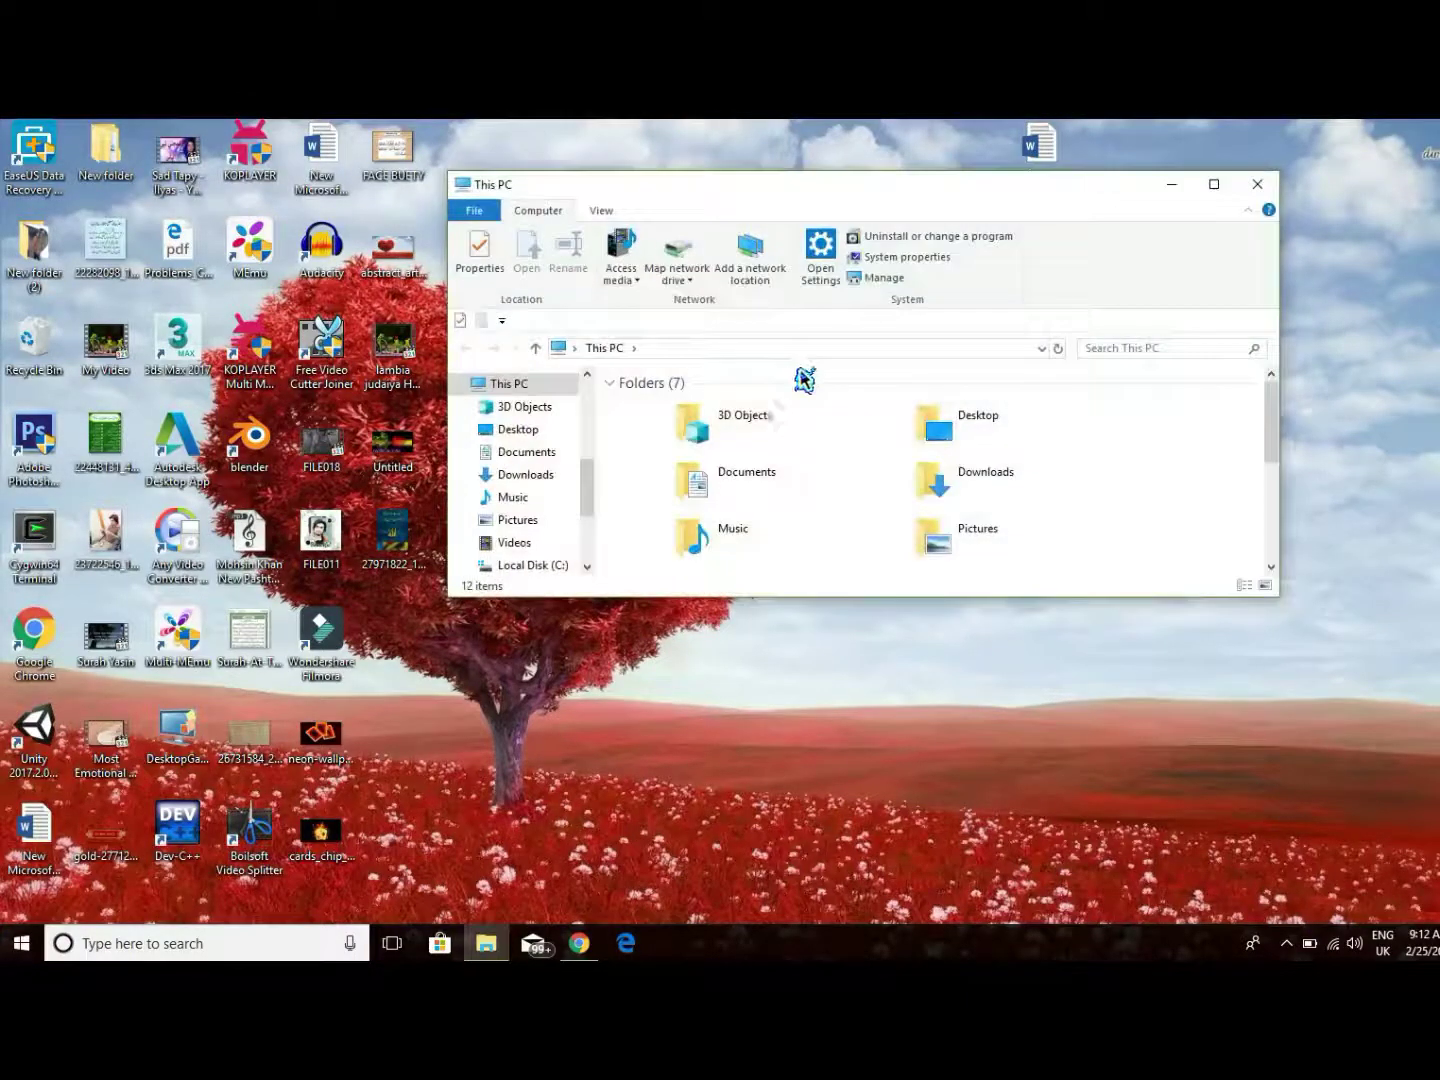
click(1216, 186)
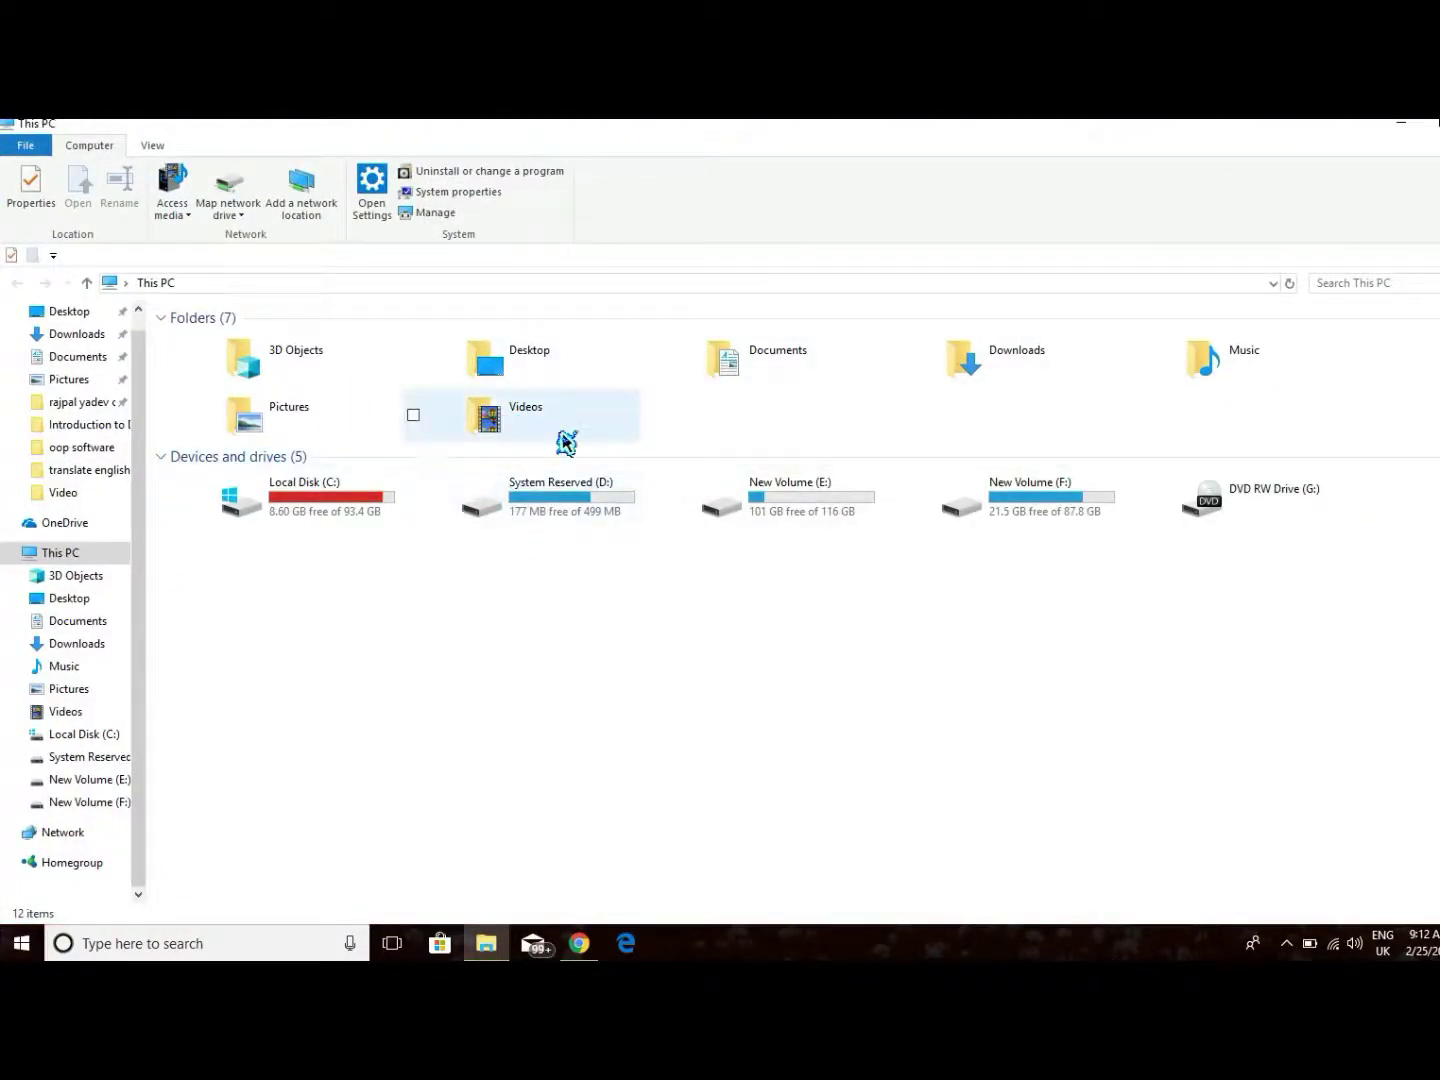
right_click(330, 509)
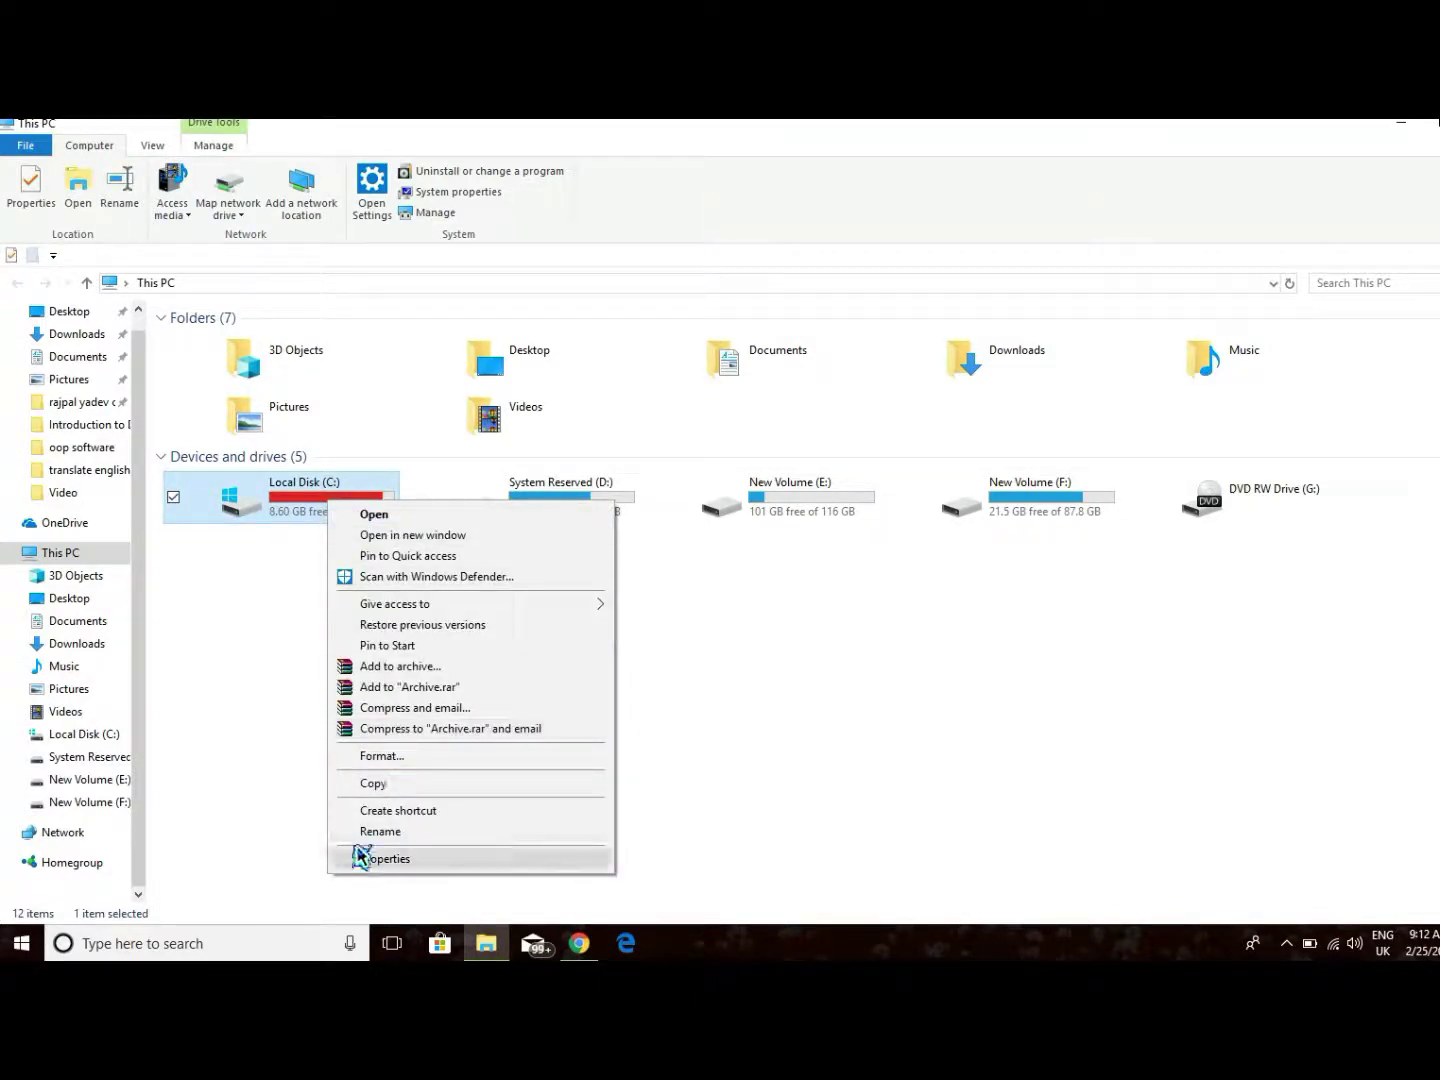
click(417, 864)
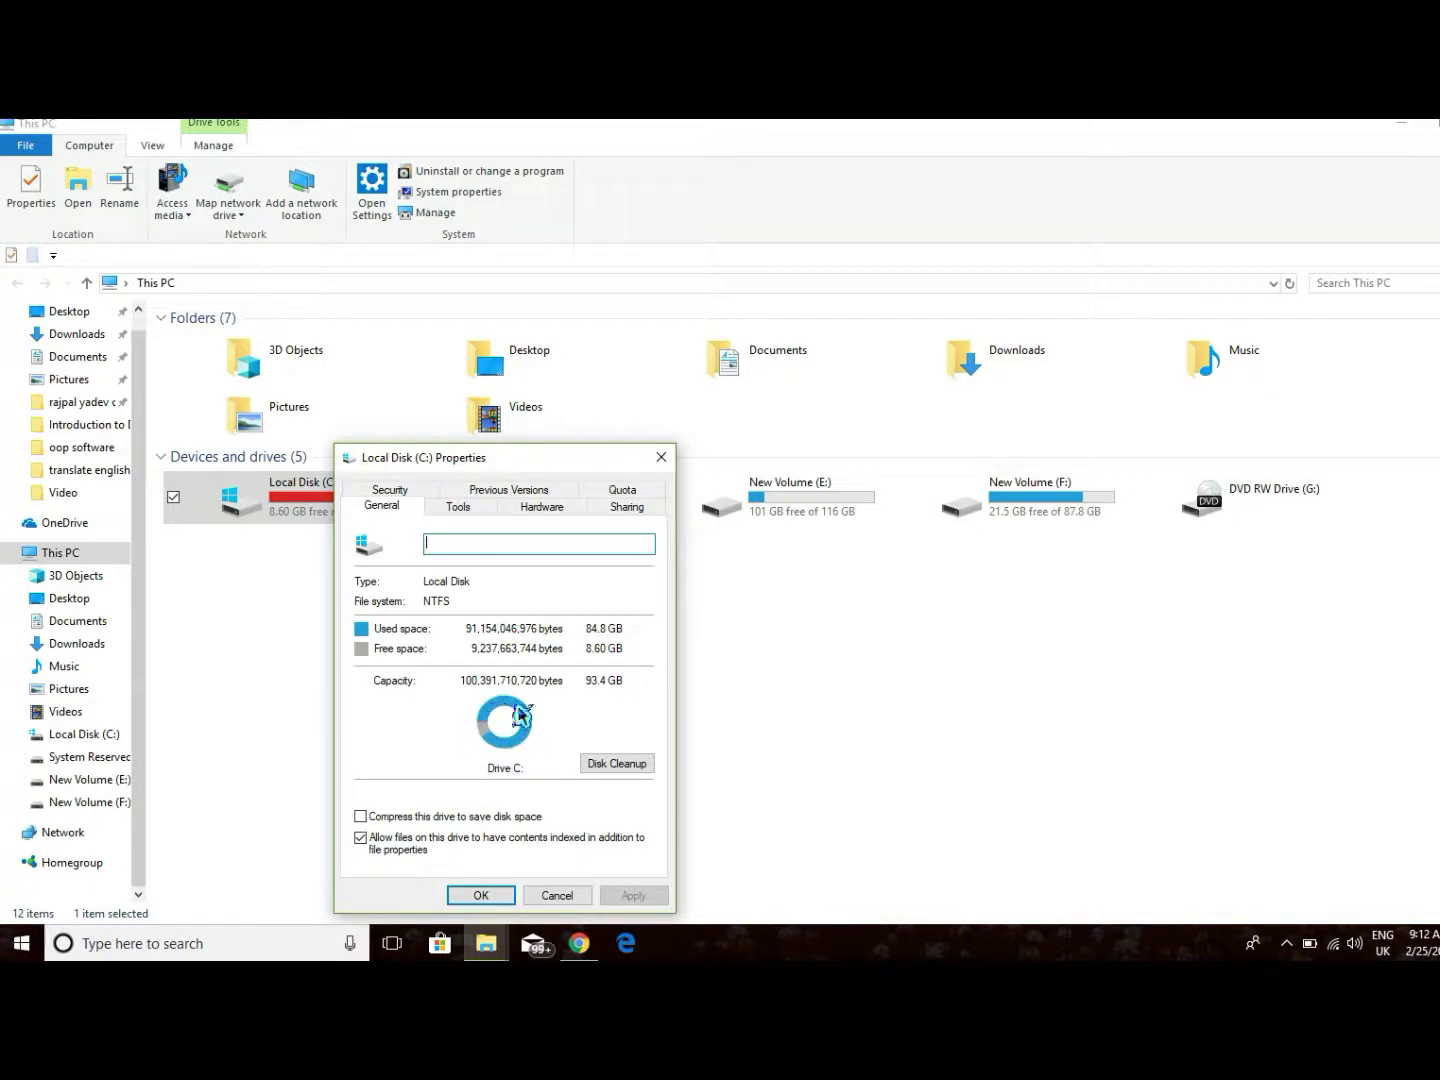
click(594, 767)
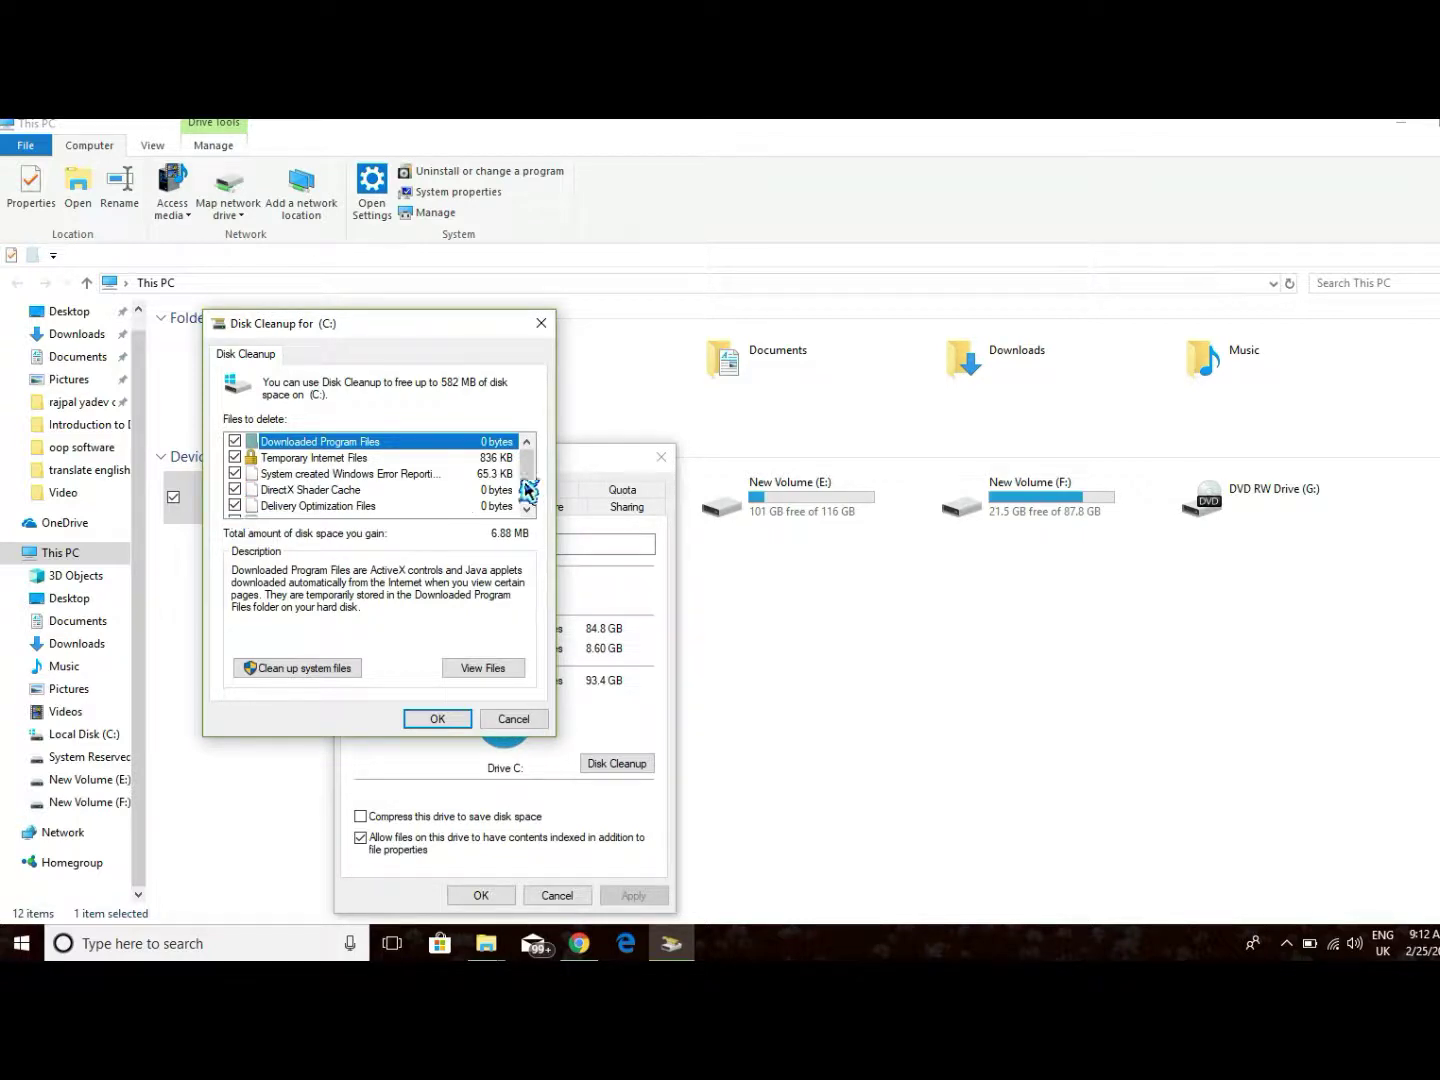
- Add Recycle Bin and Temporary files to the cleanup selection, permanently delete the selected files, and continue with administrator permission
drag(524, 469, 525, 474)
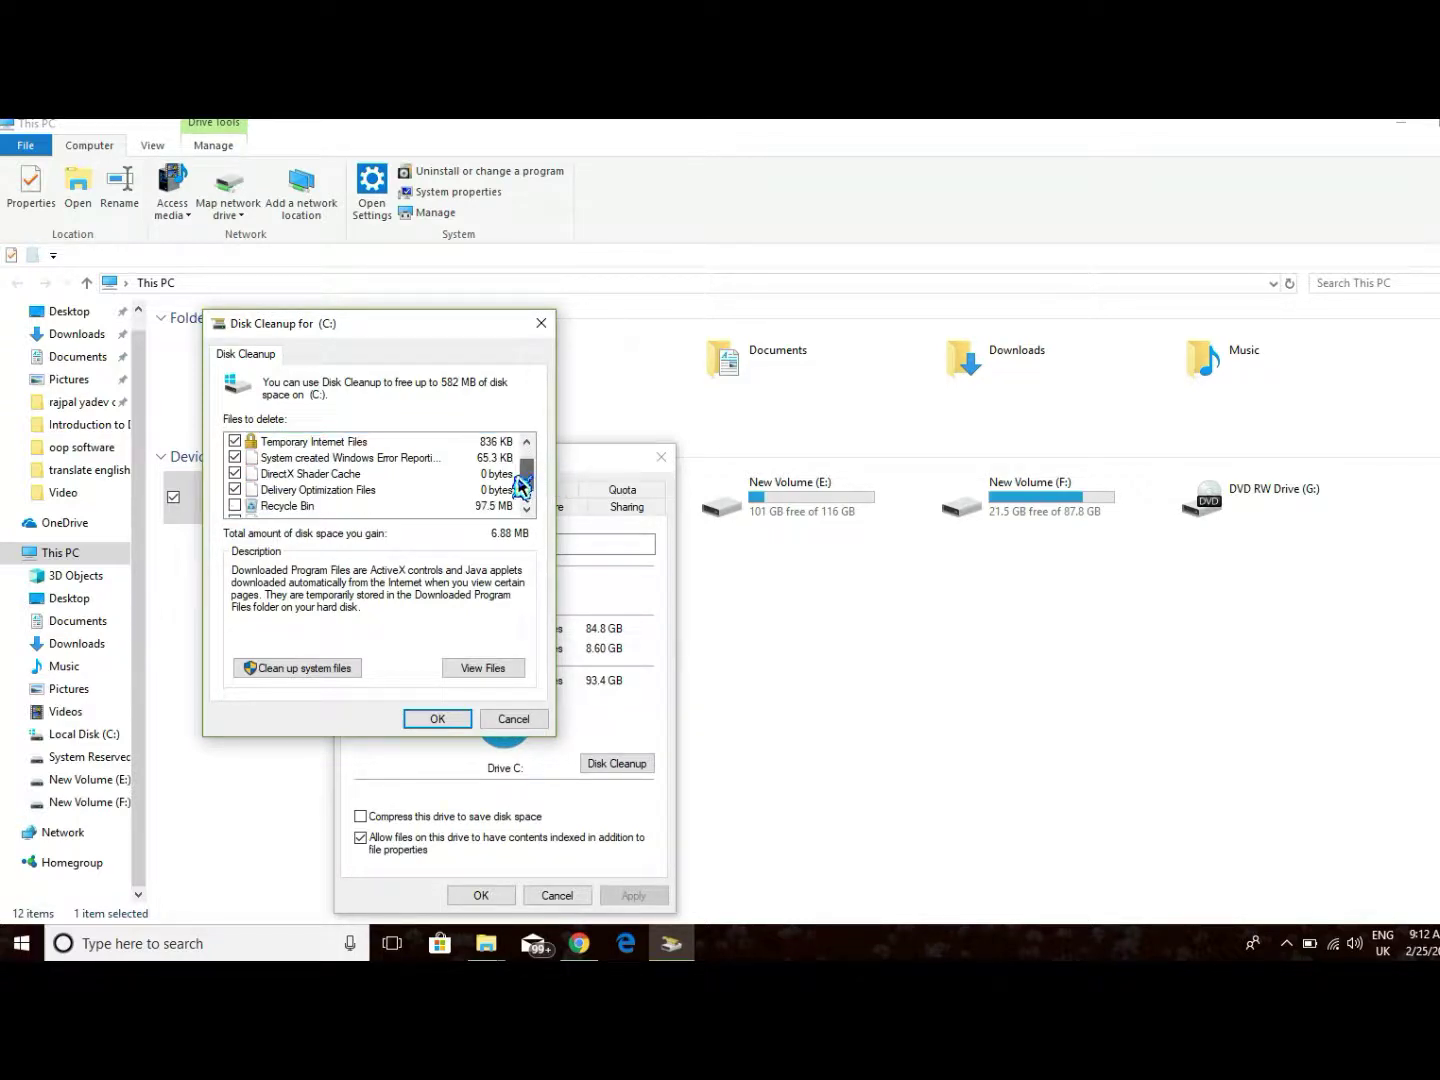
click(235, 507)
drag(530, 481, 530, 498)
click(235, 490)
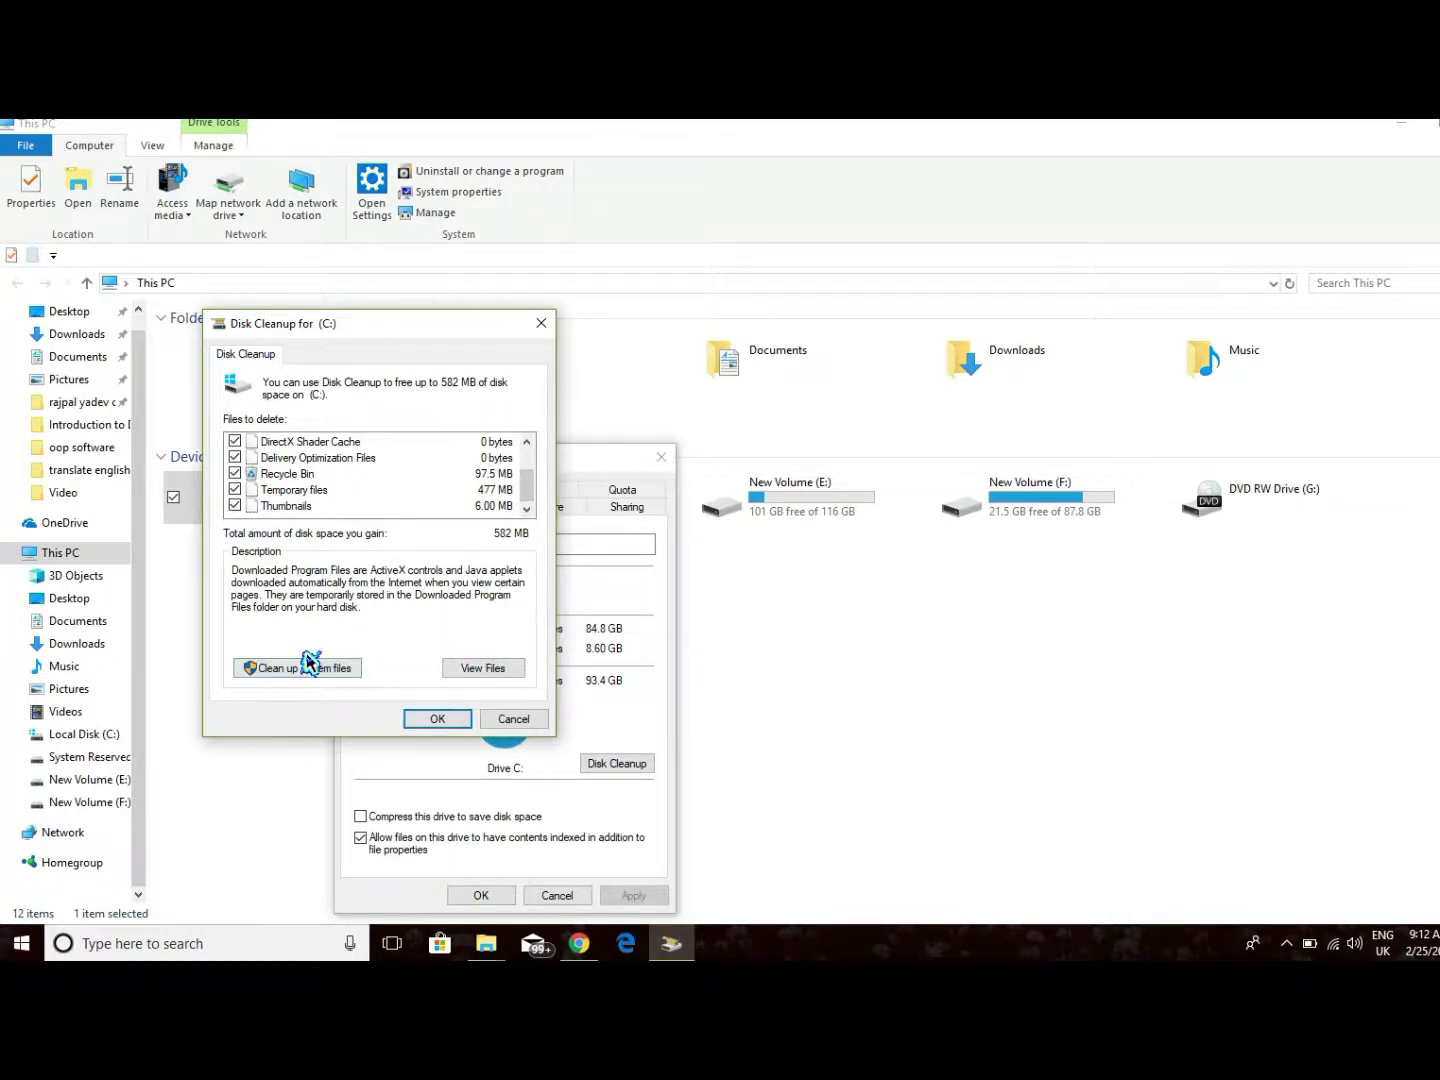
click(443, 725)
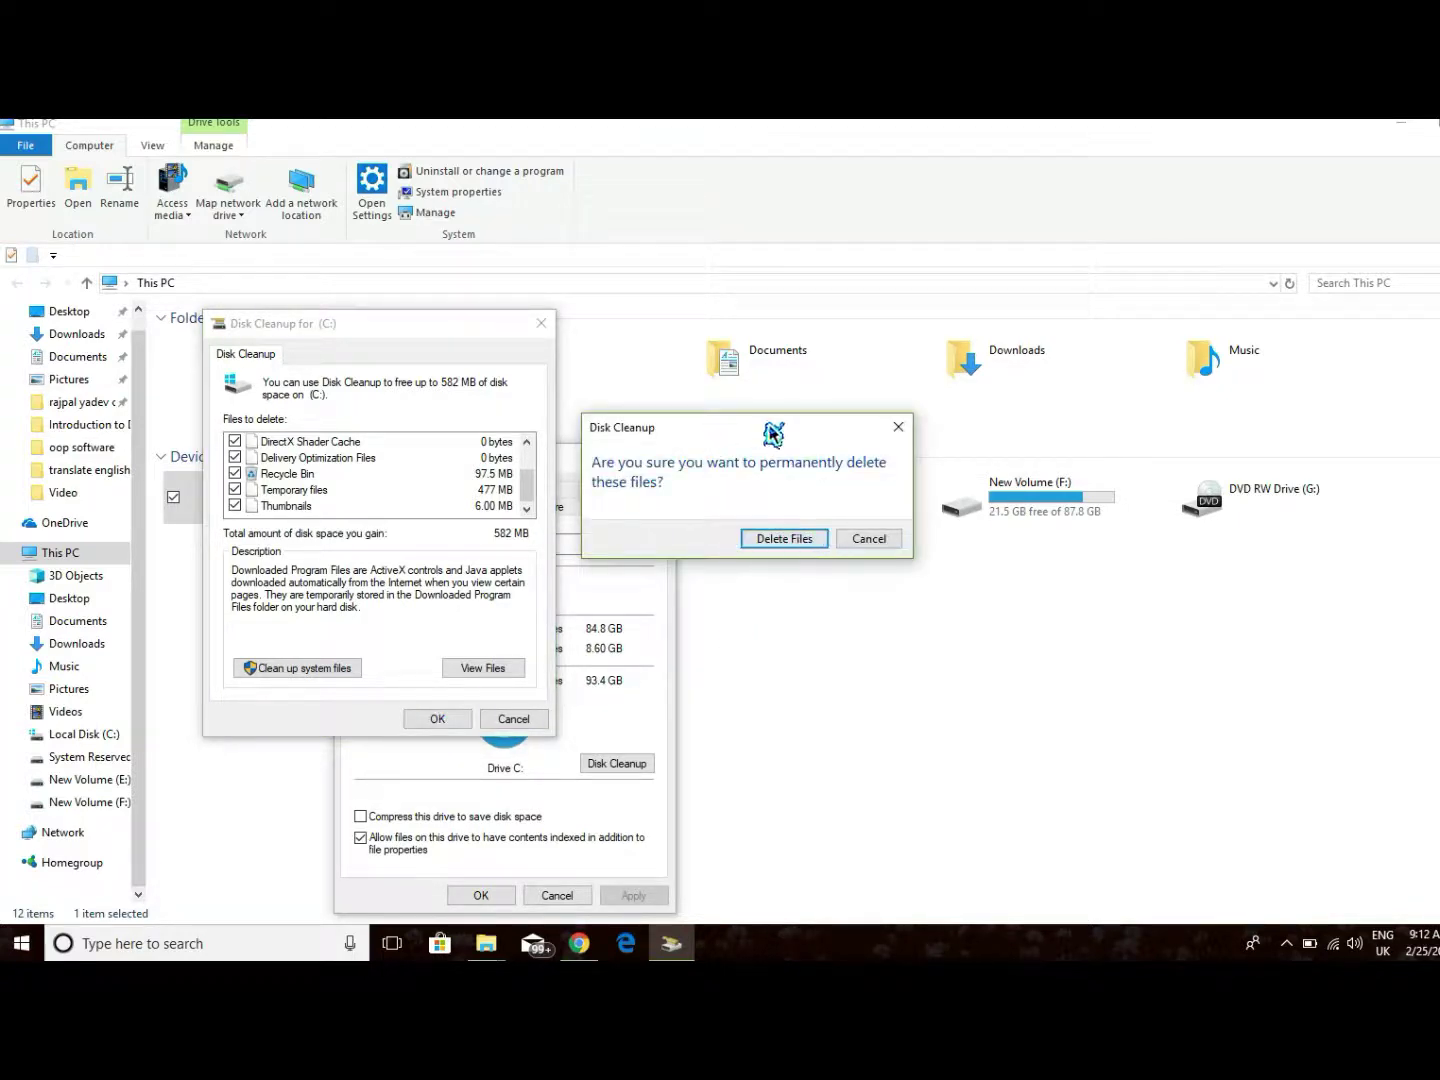
click(784, 545)
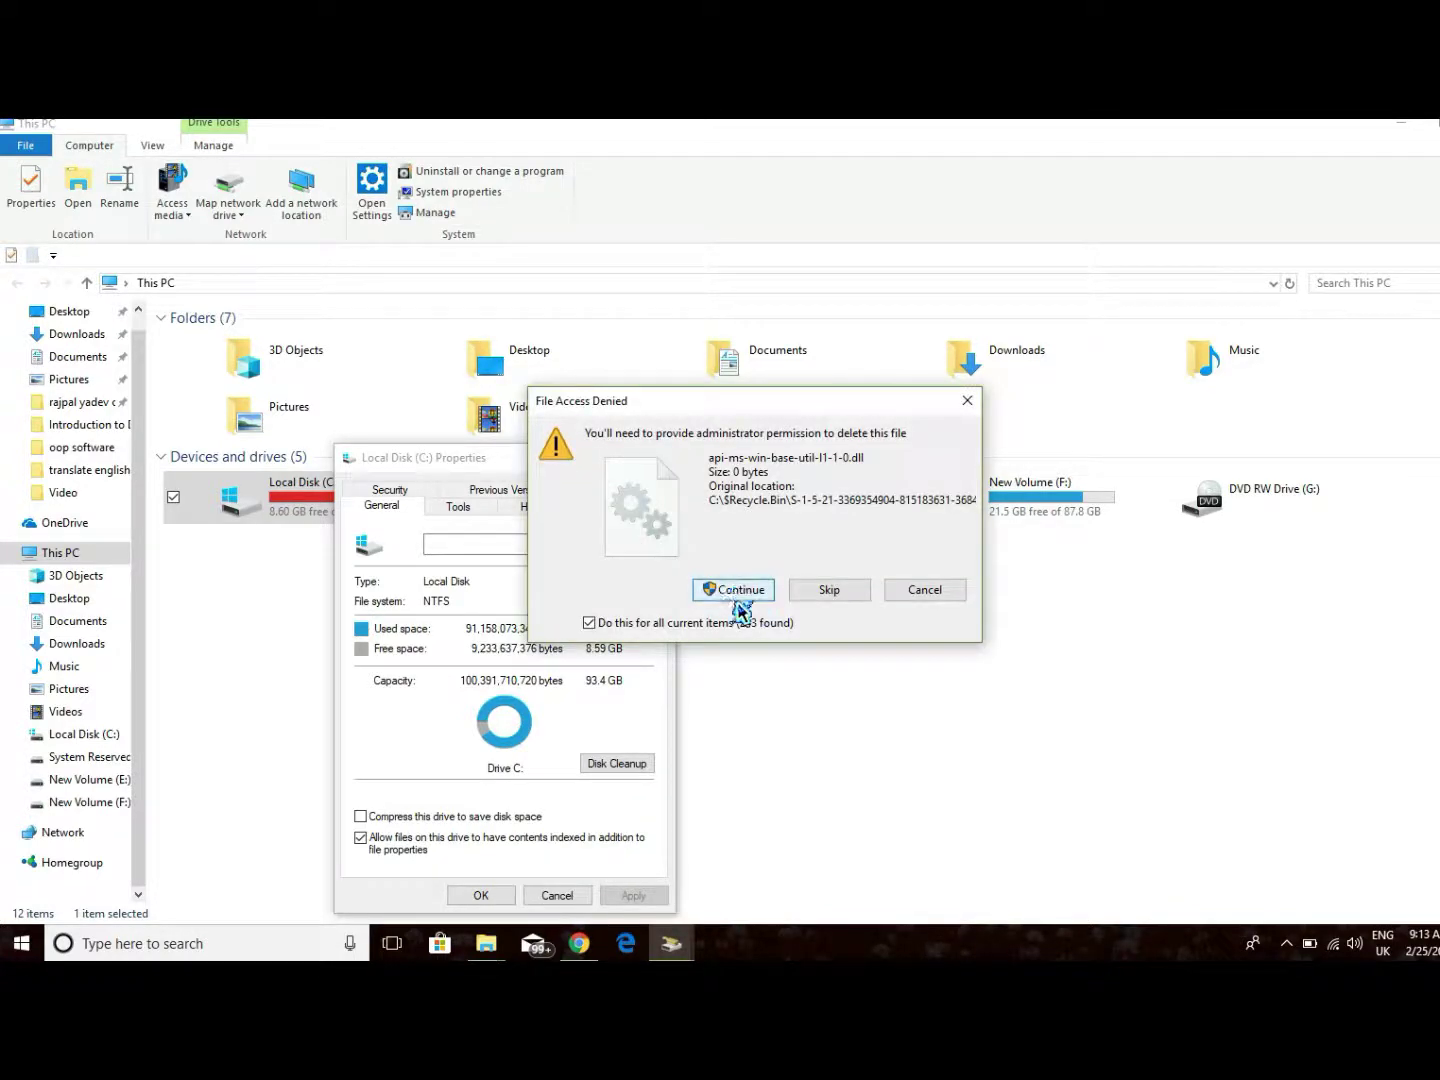
click(731, 592)
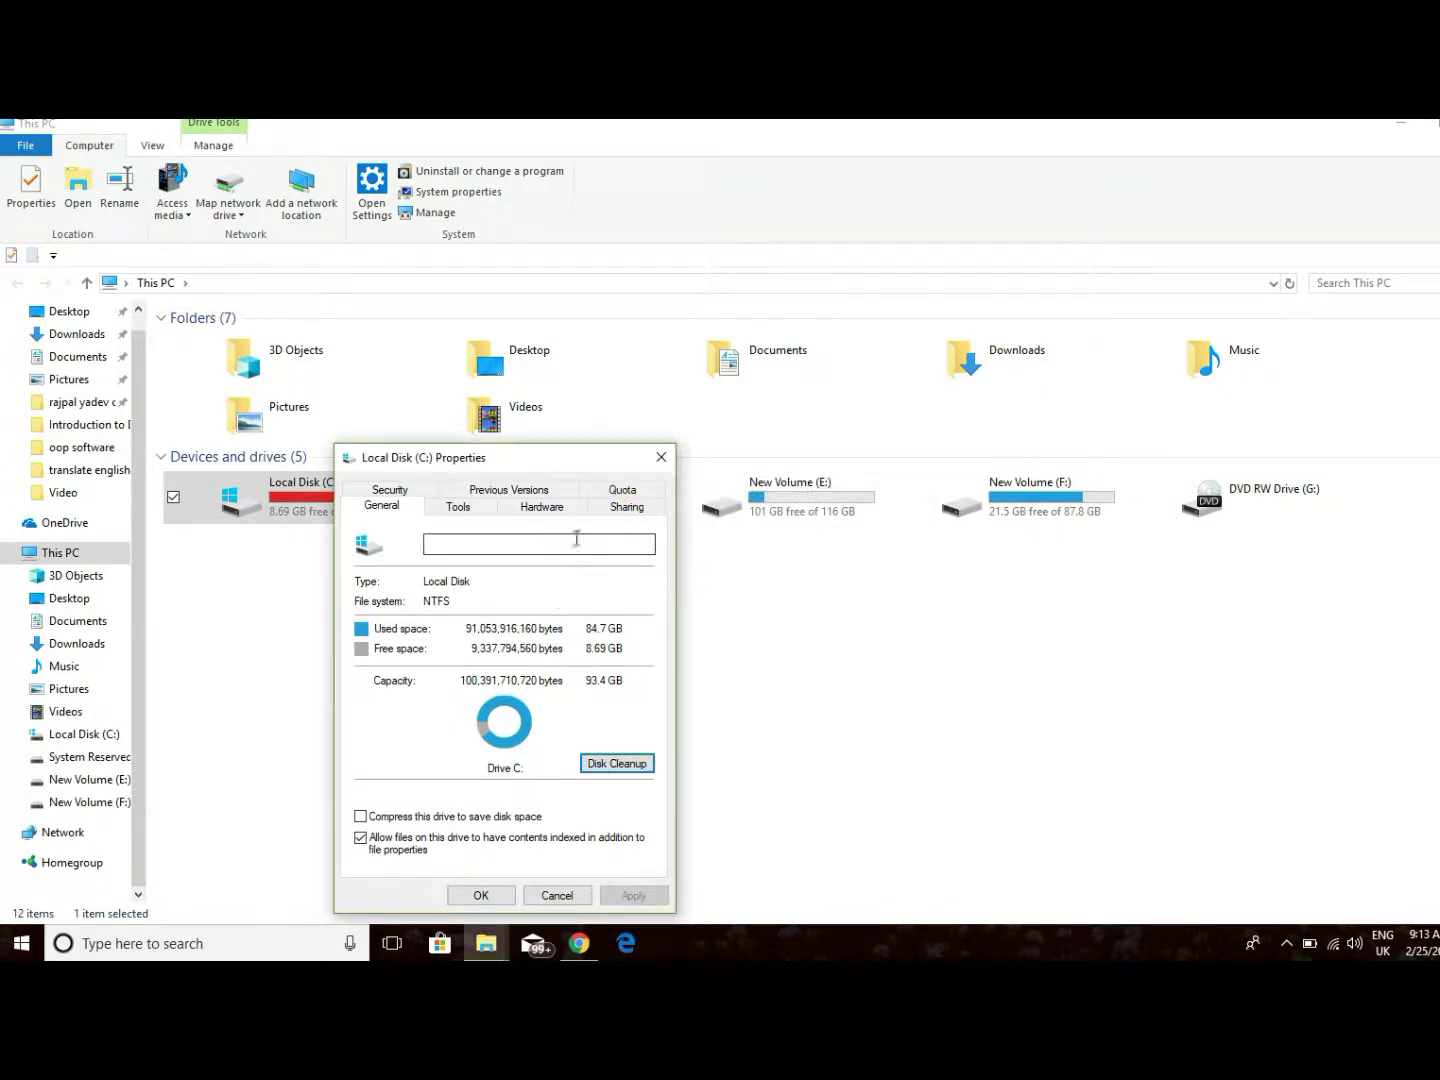
- Close the Local Disk (C:) properties and the This PC window
click(491, 896)
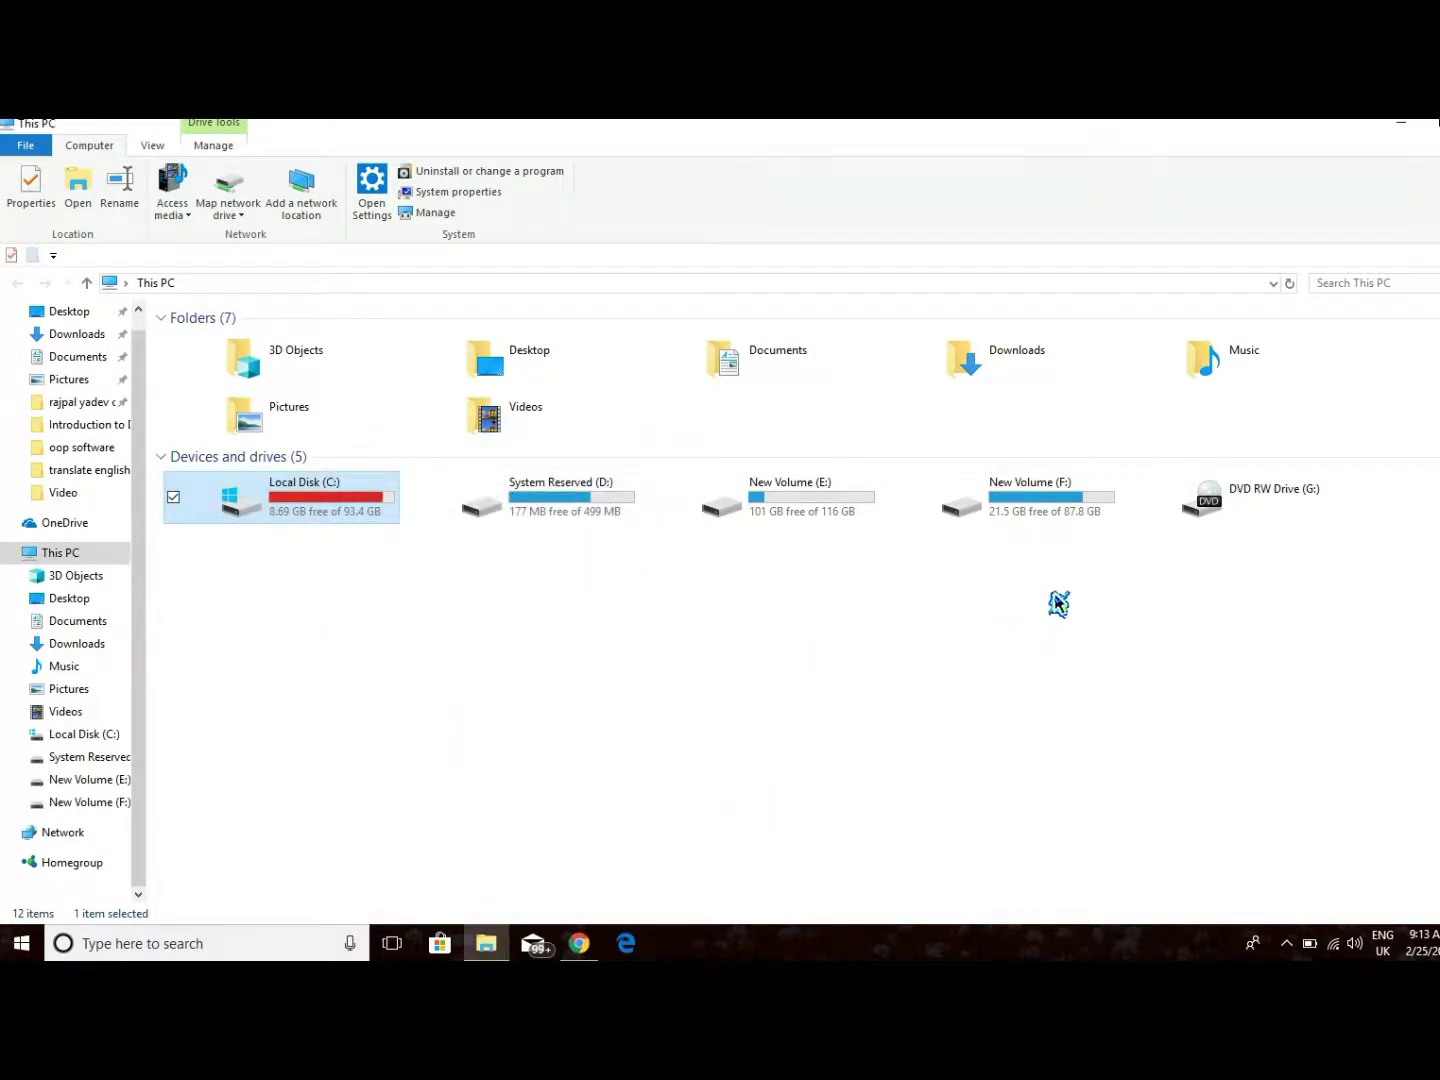
double_click(1112, 126)
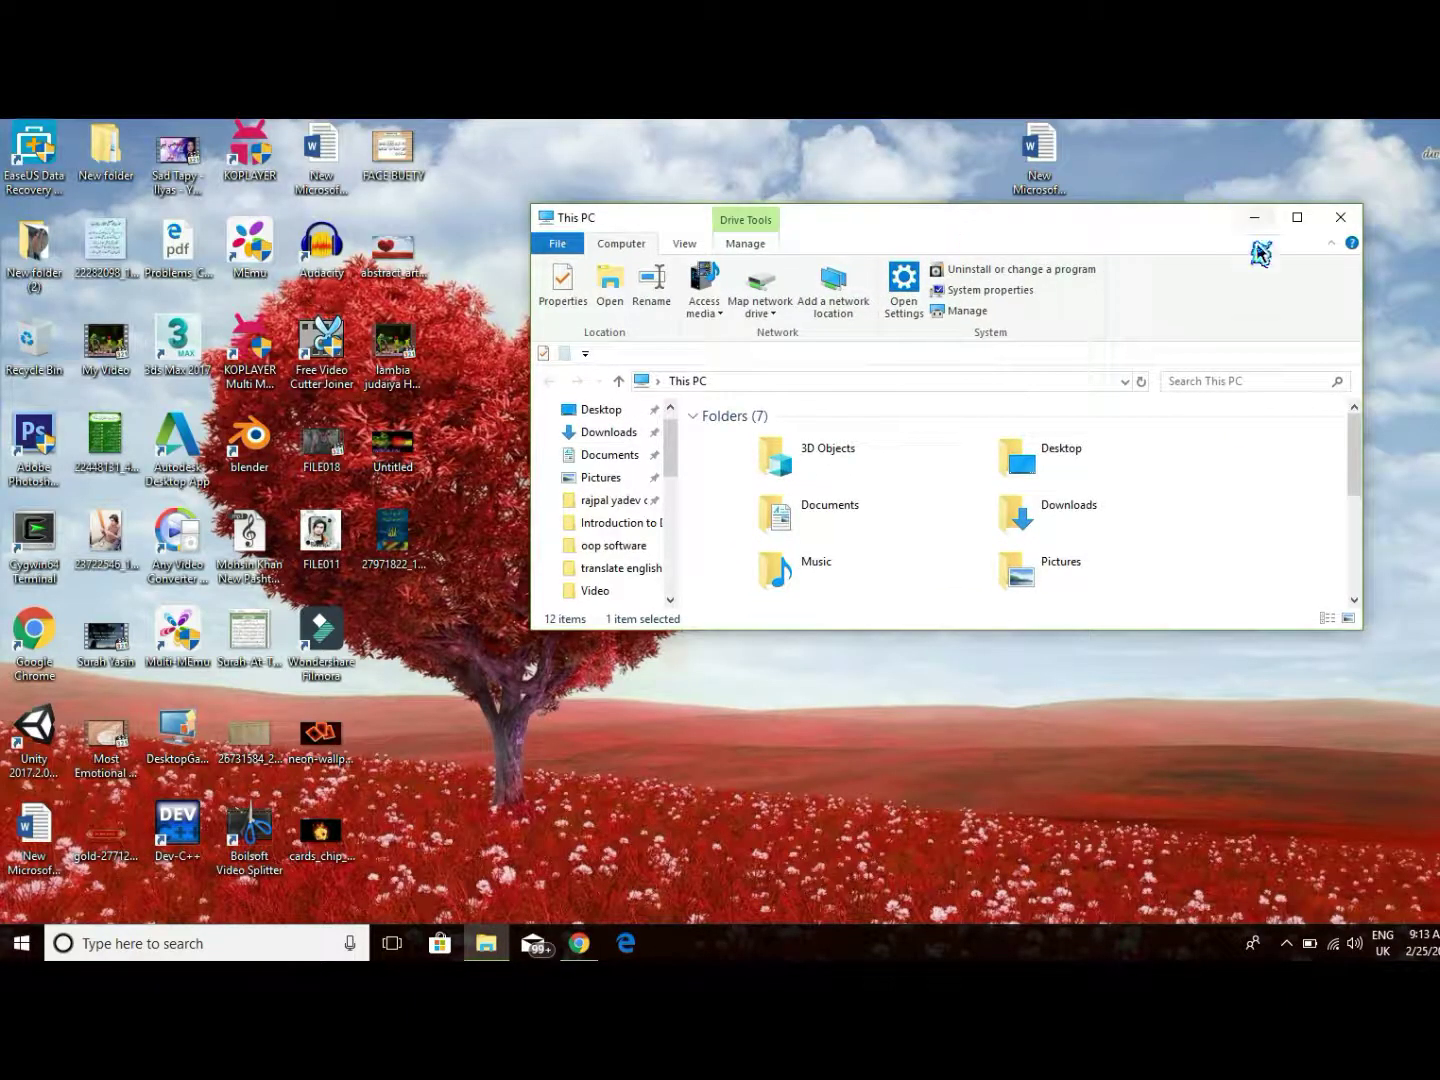
click(1335, 214)
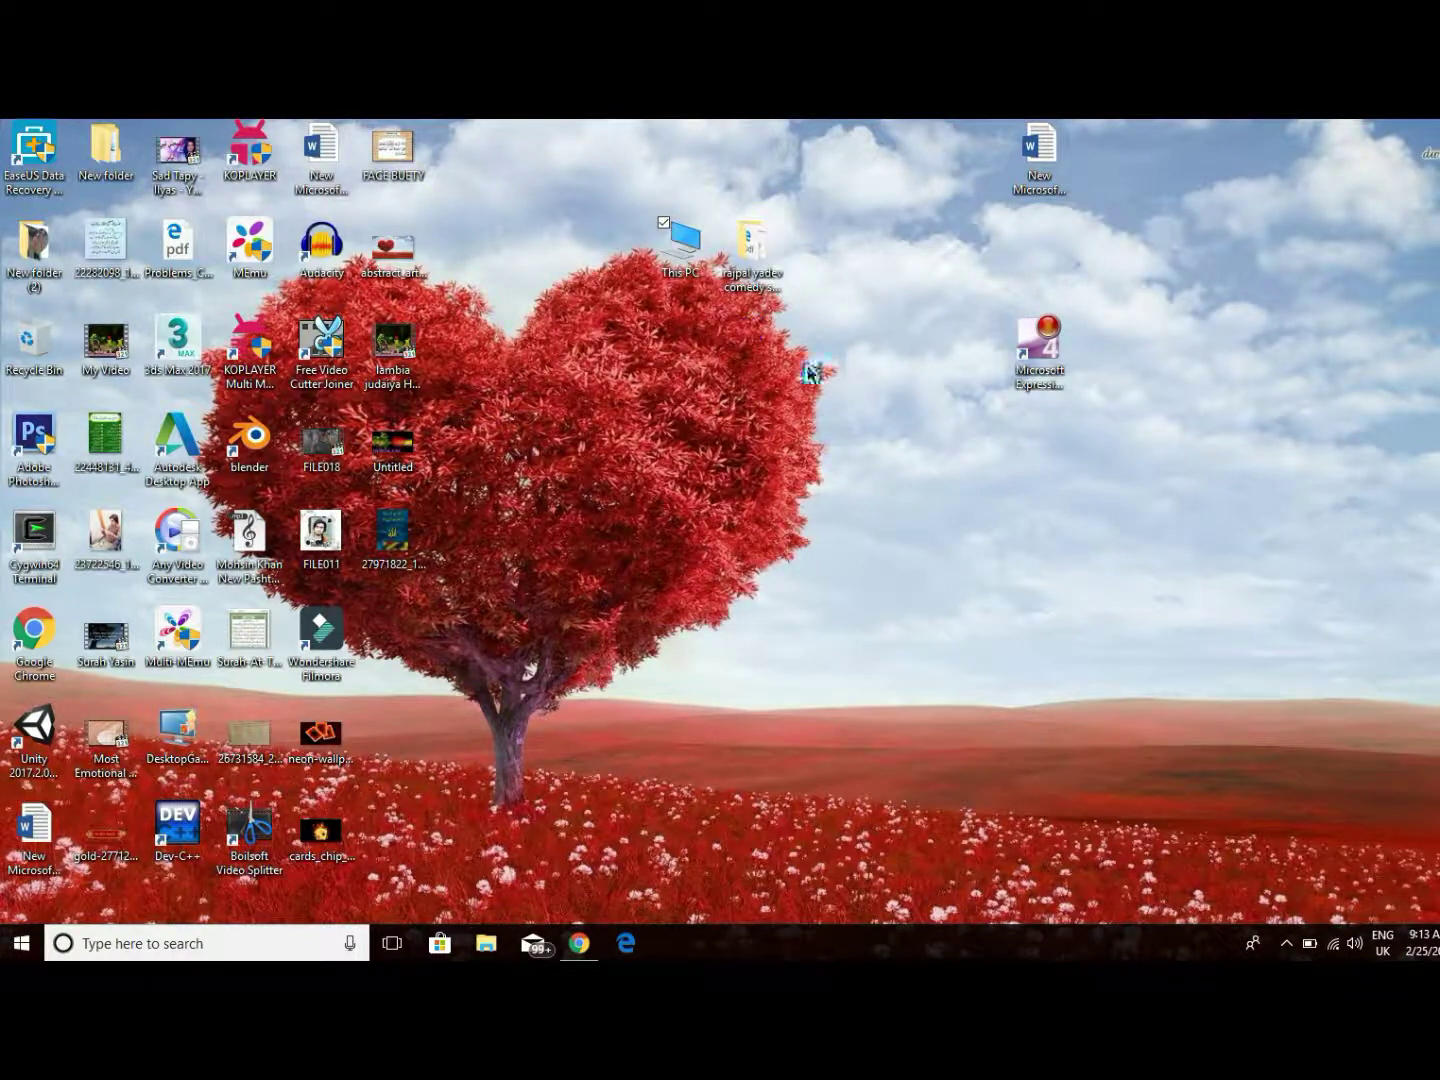
- Refresh the desktop three times
right_click(778, 332)
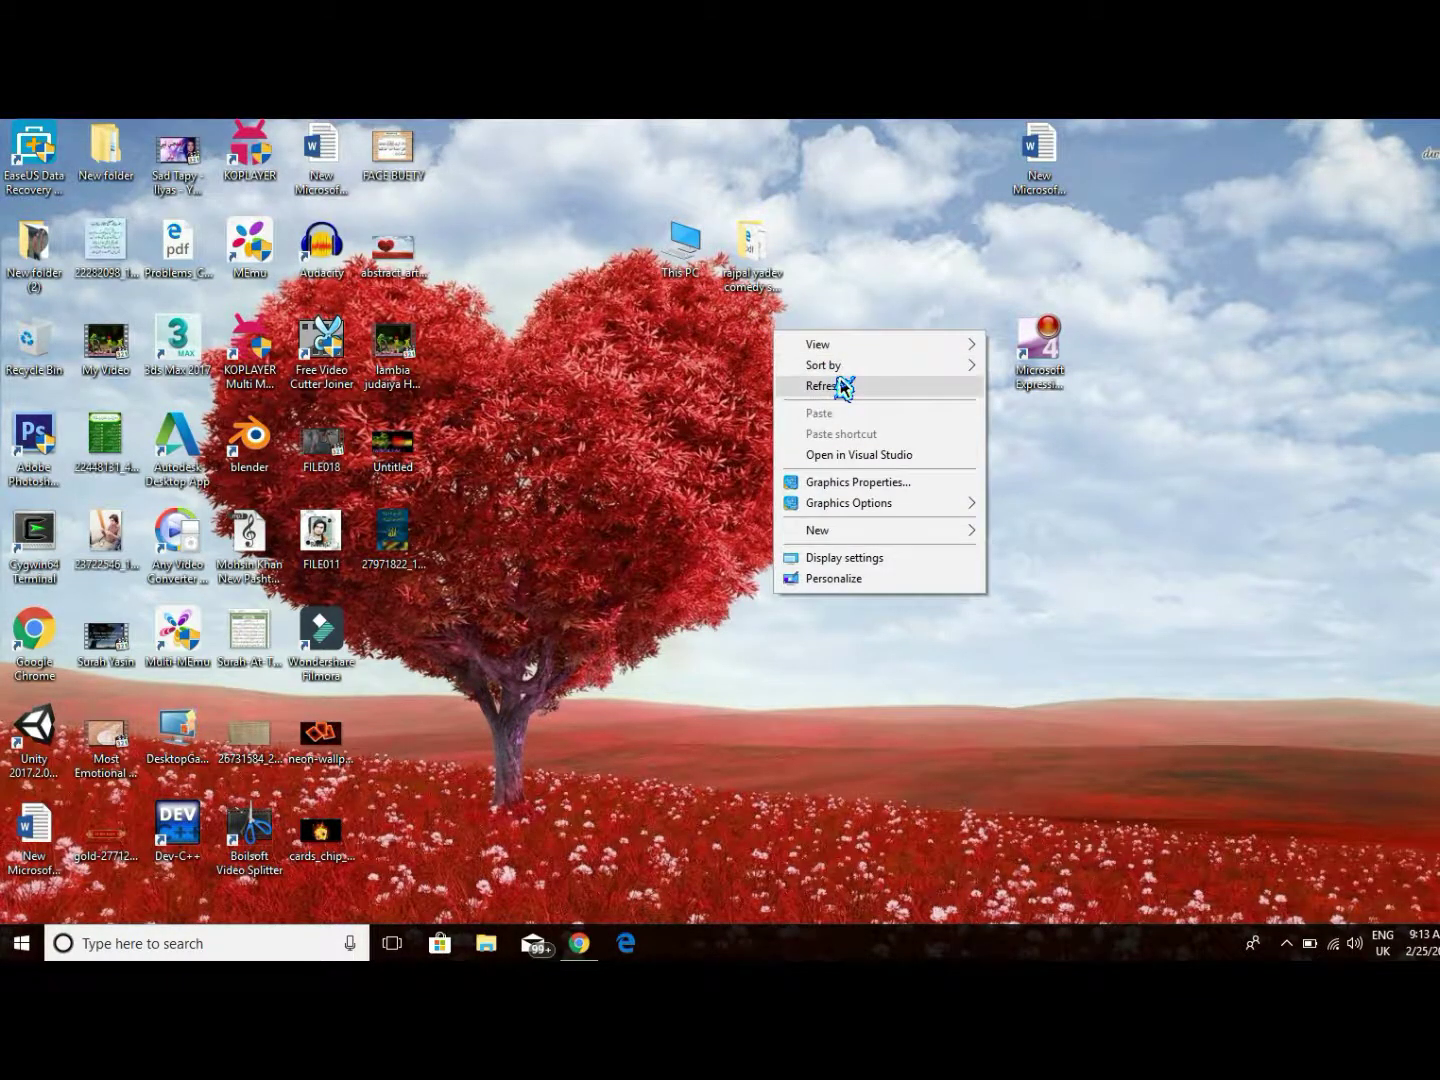
click(839, 385)
right_click(793, 350)
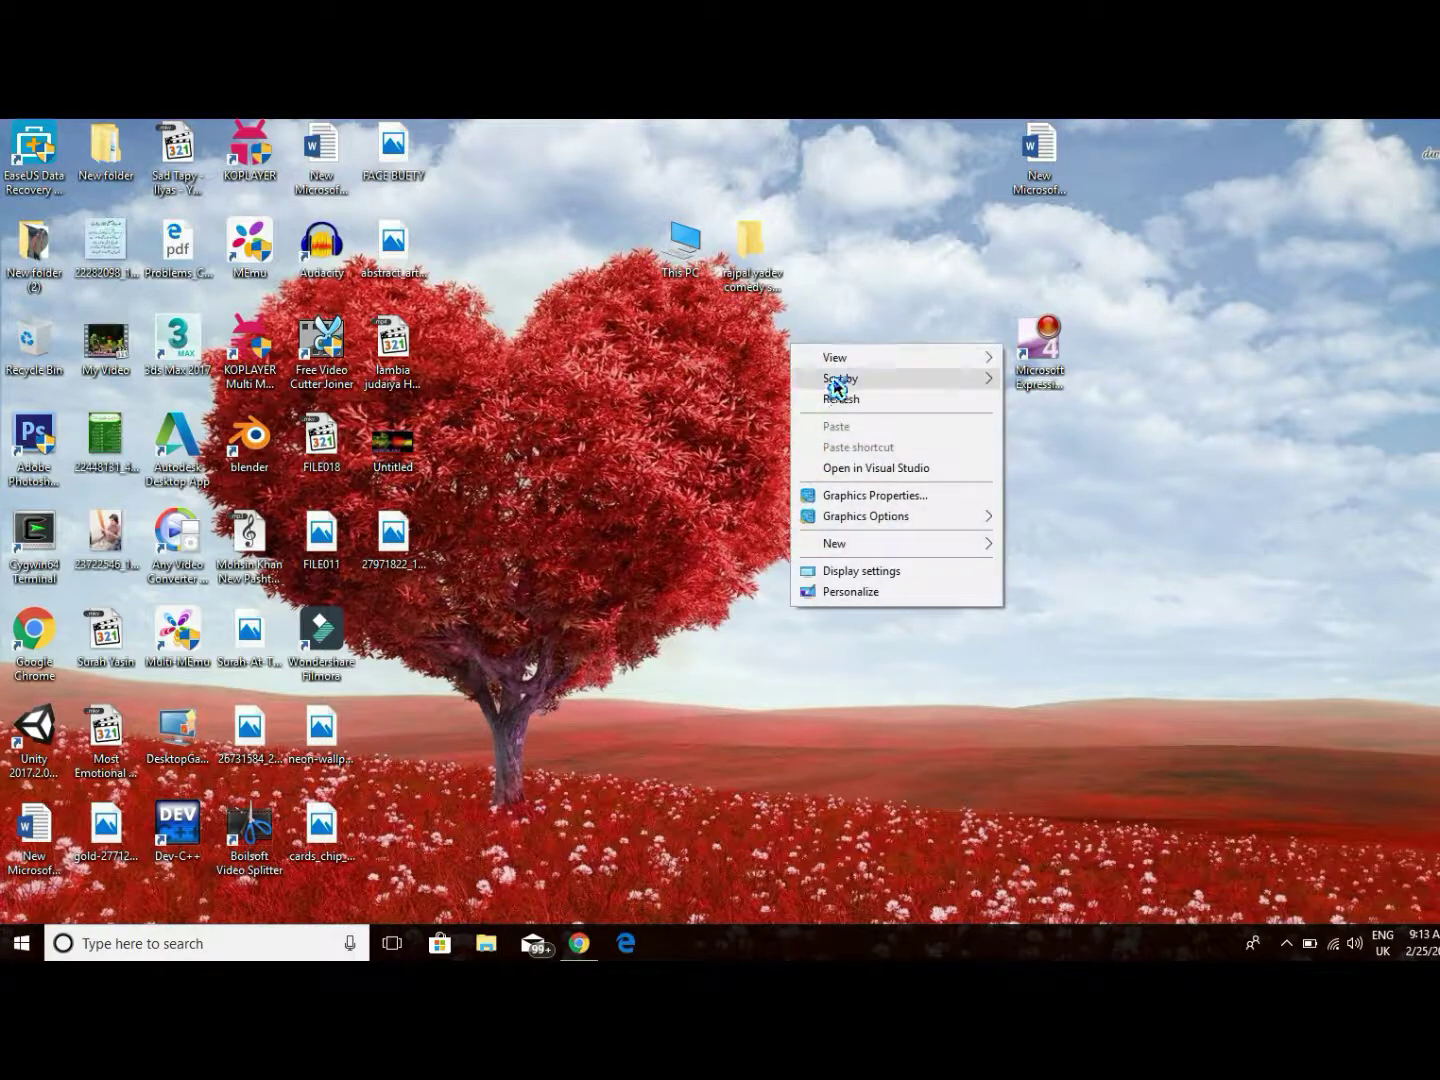
click(835, 400)
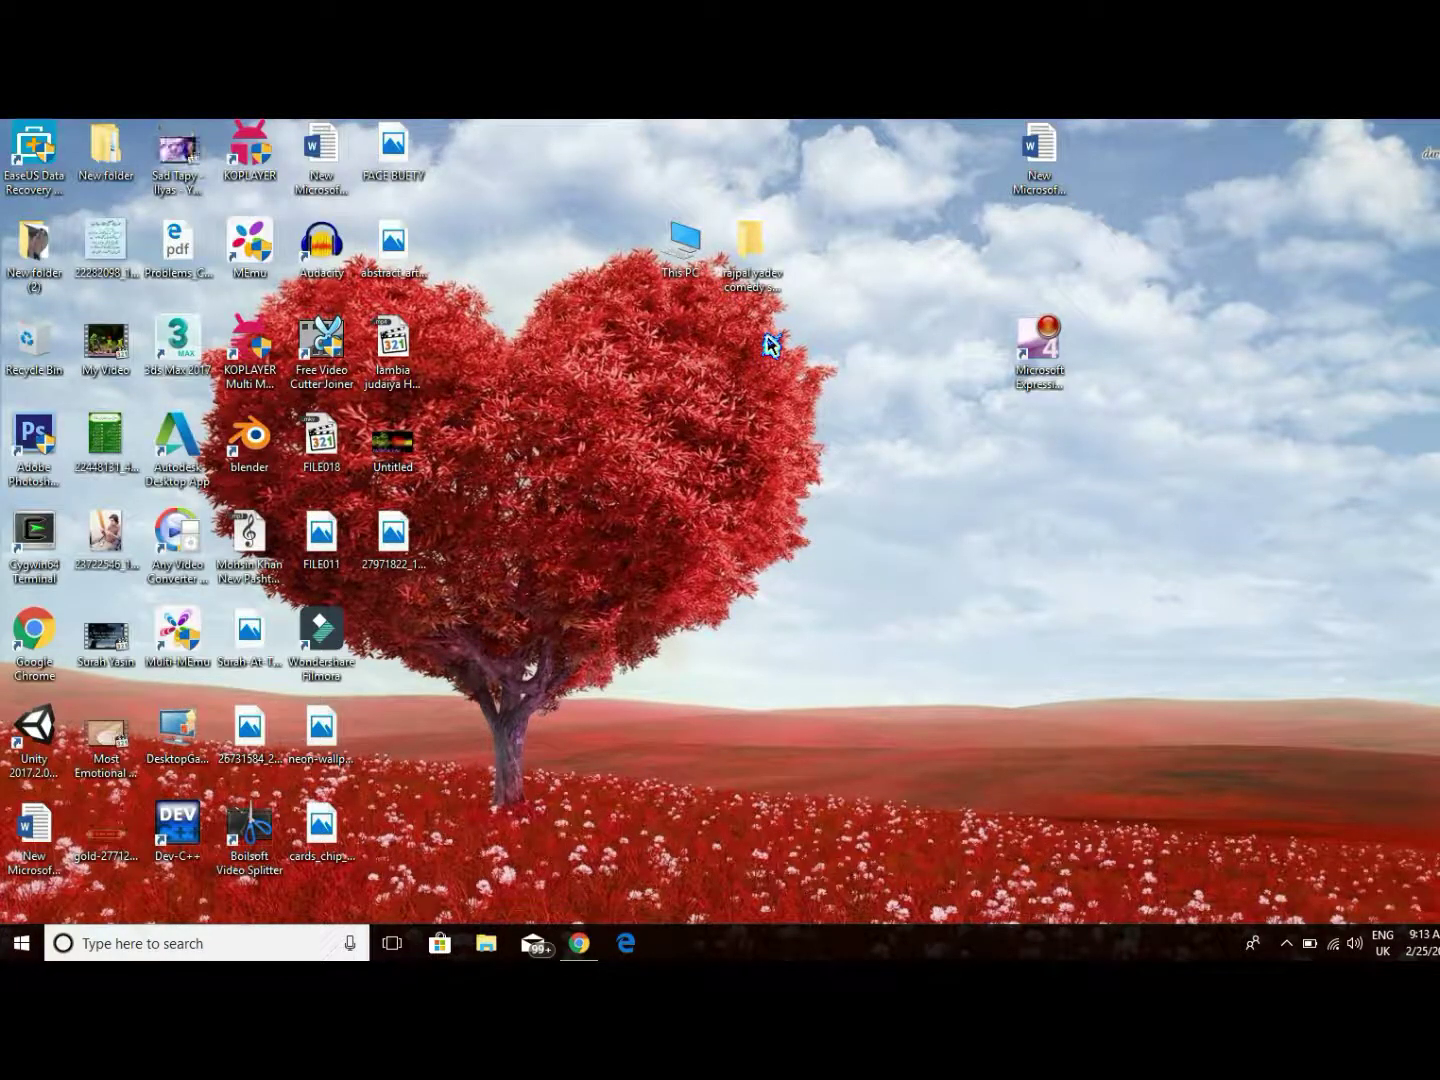
right_click(770, 339)
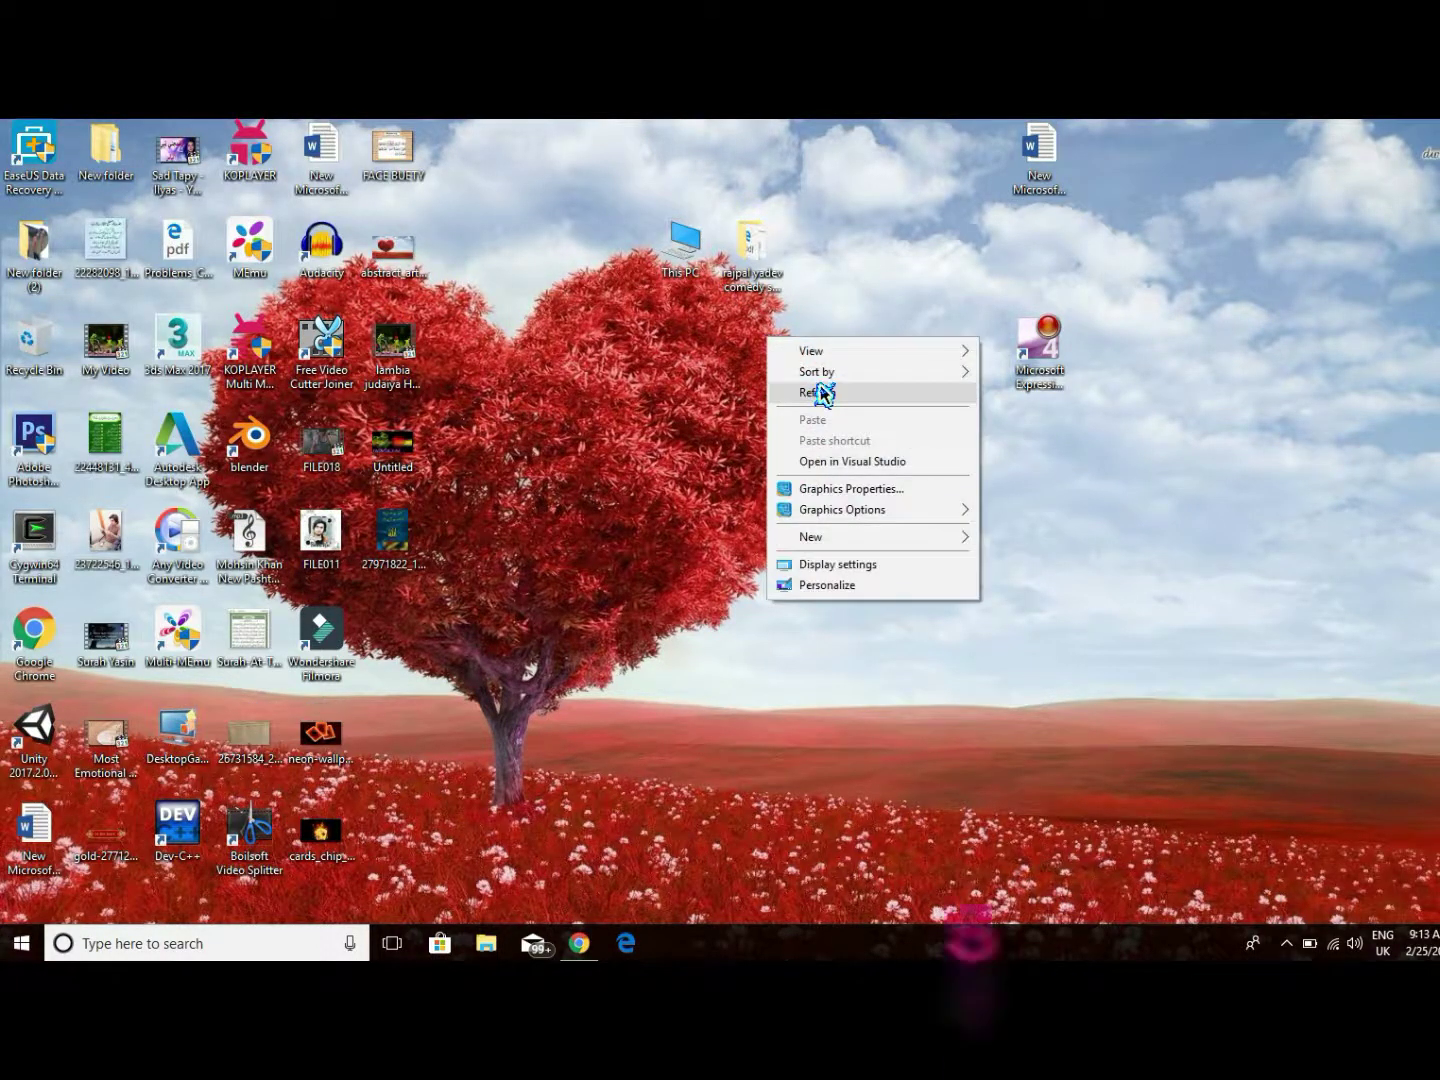
click(820, 392)
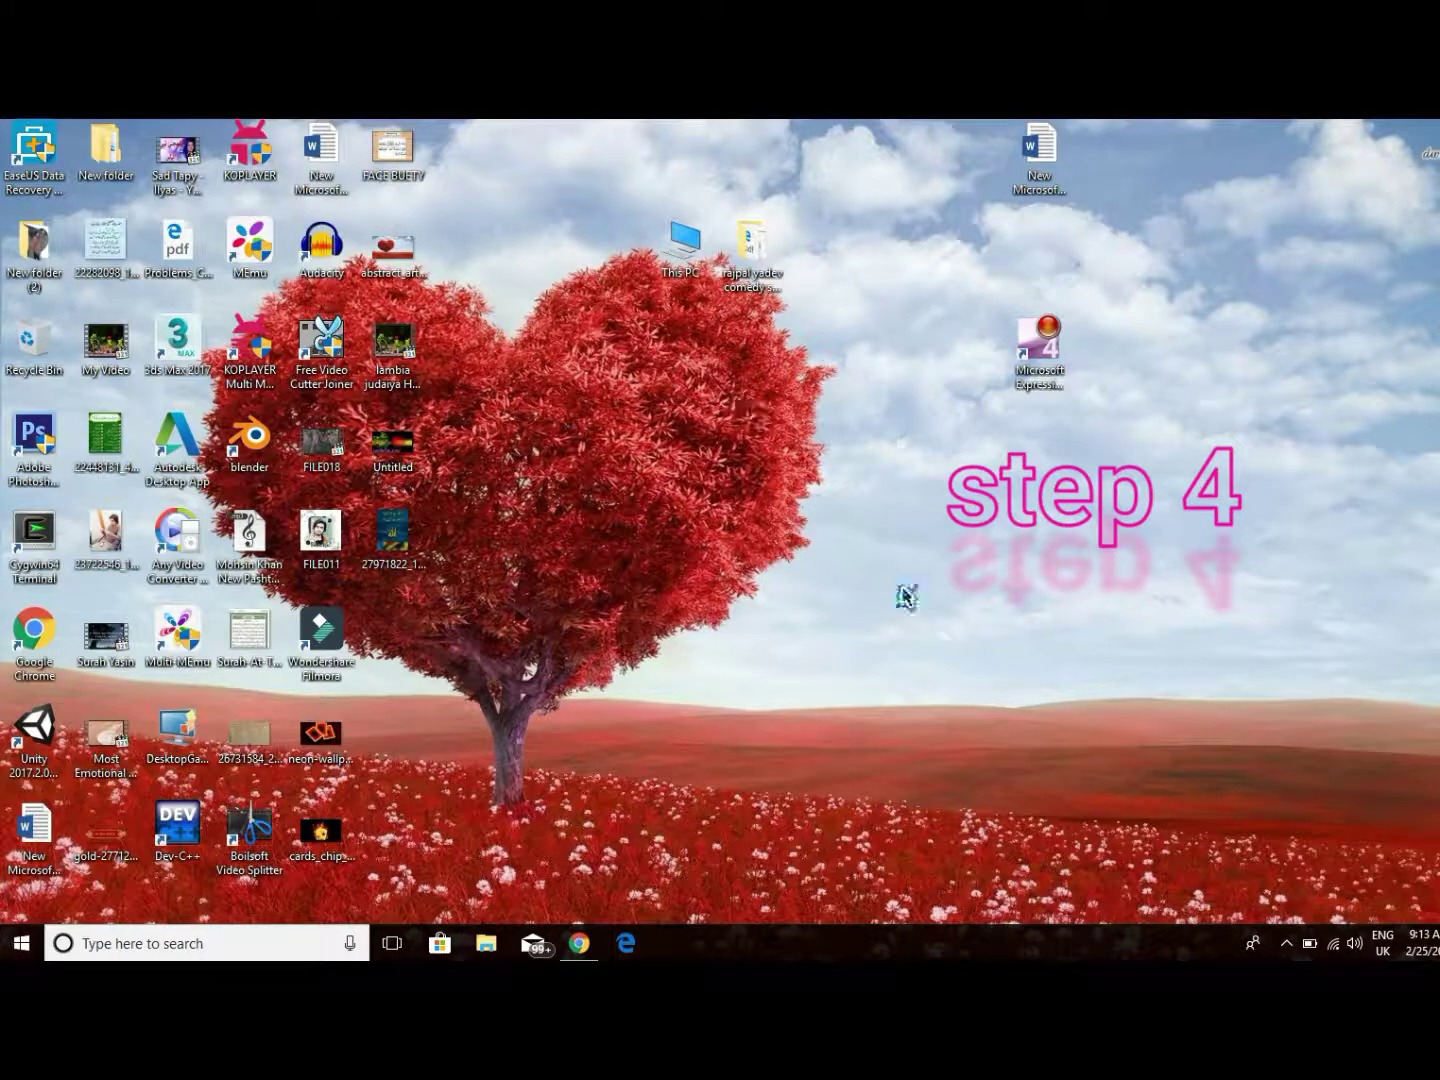
click(1288, 943)
right_click(1249, 905)
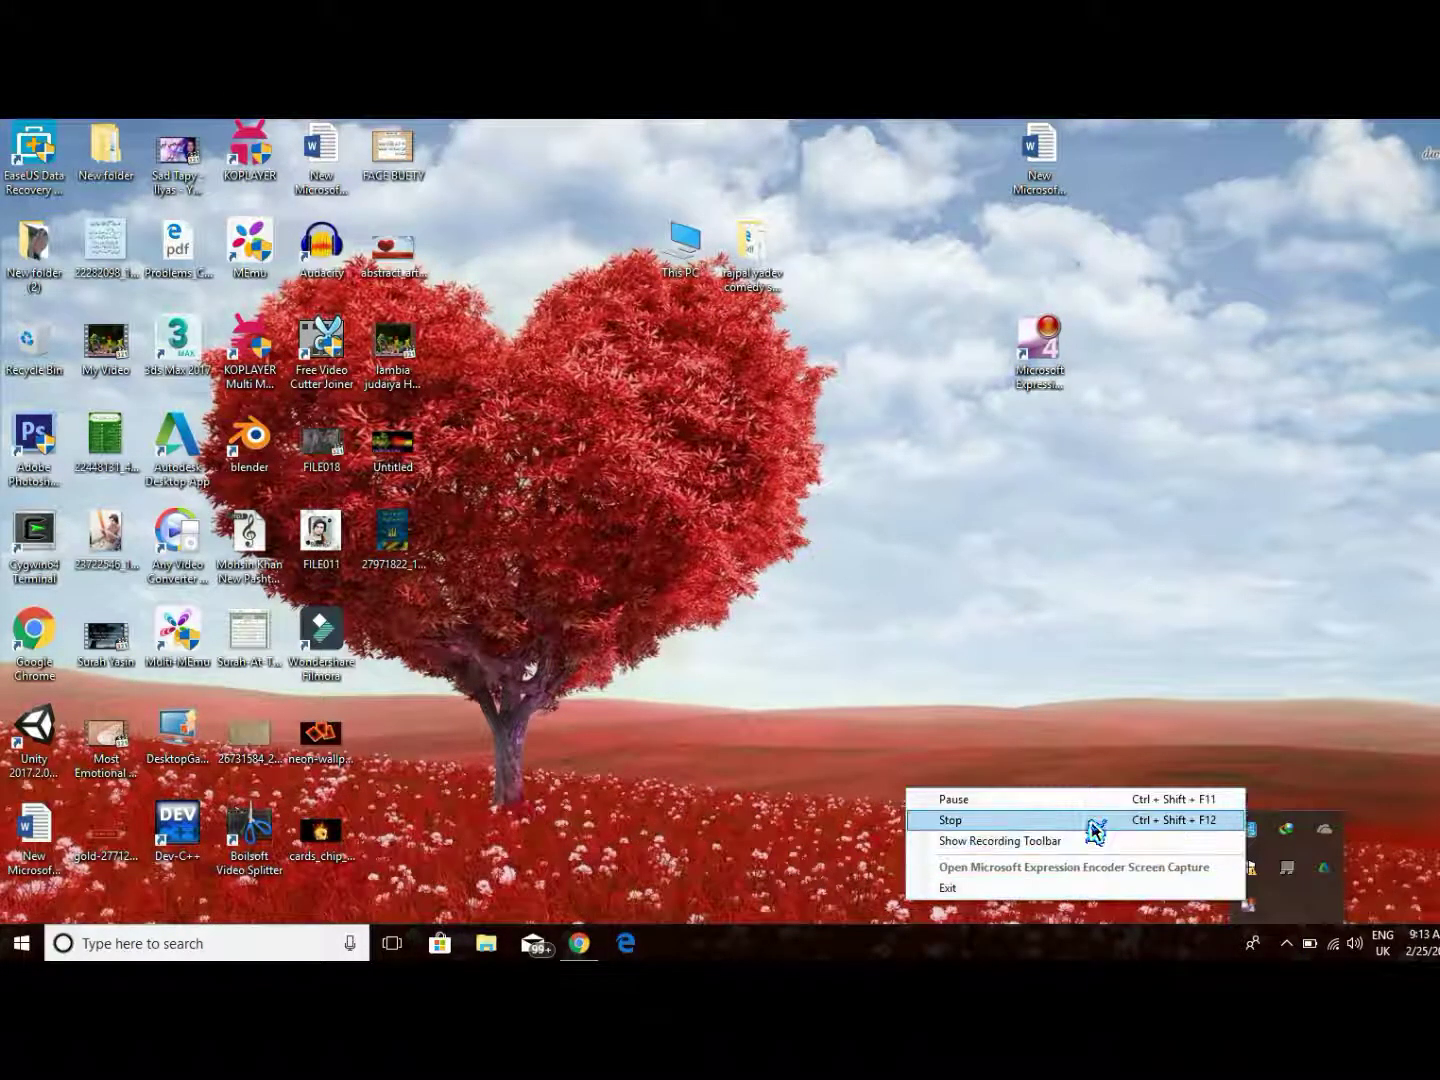
click(1095, 824)
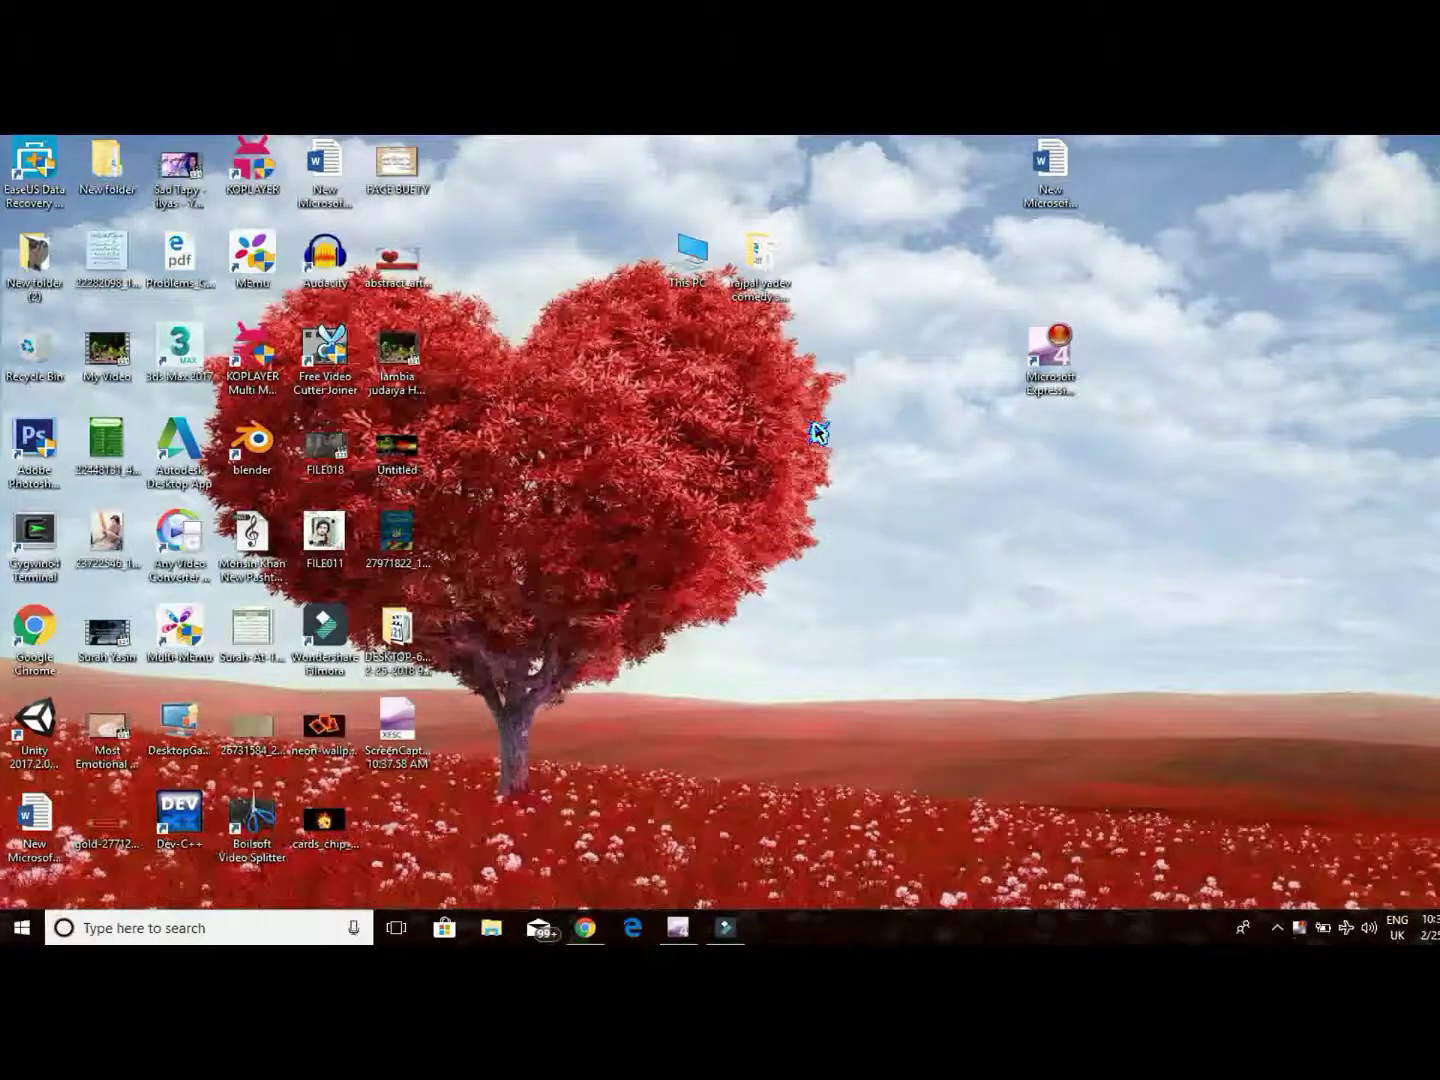
- Refresh the desktop once and launch Defragment and Optimize Drives with the search term "defr"
right_click(815, 427)
click(849, 480)
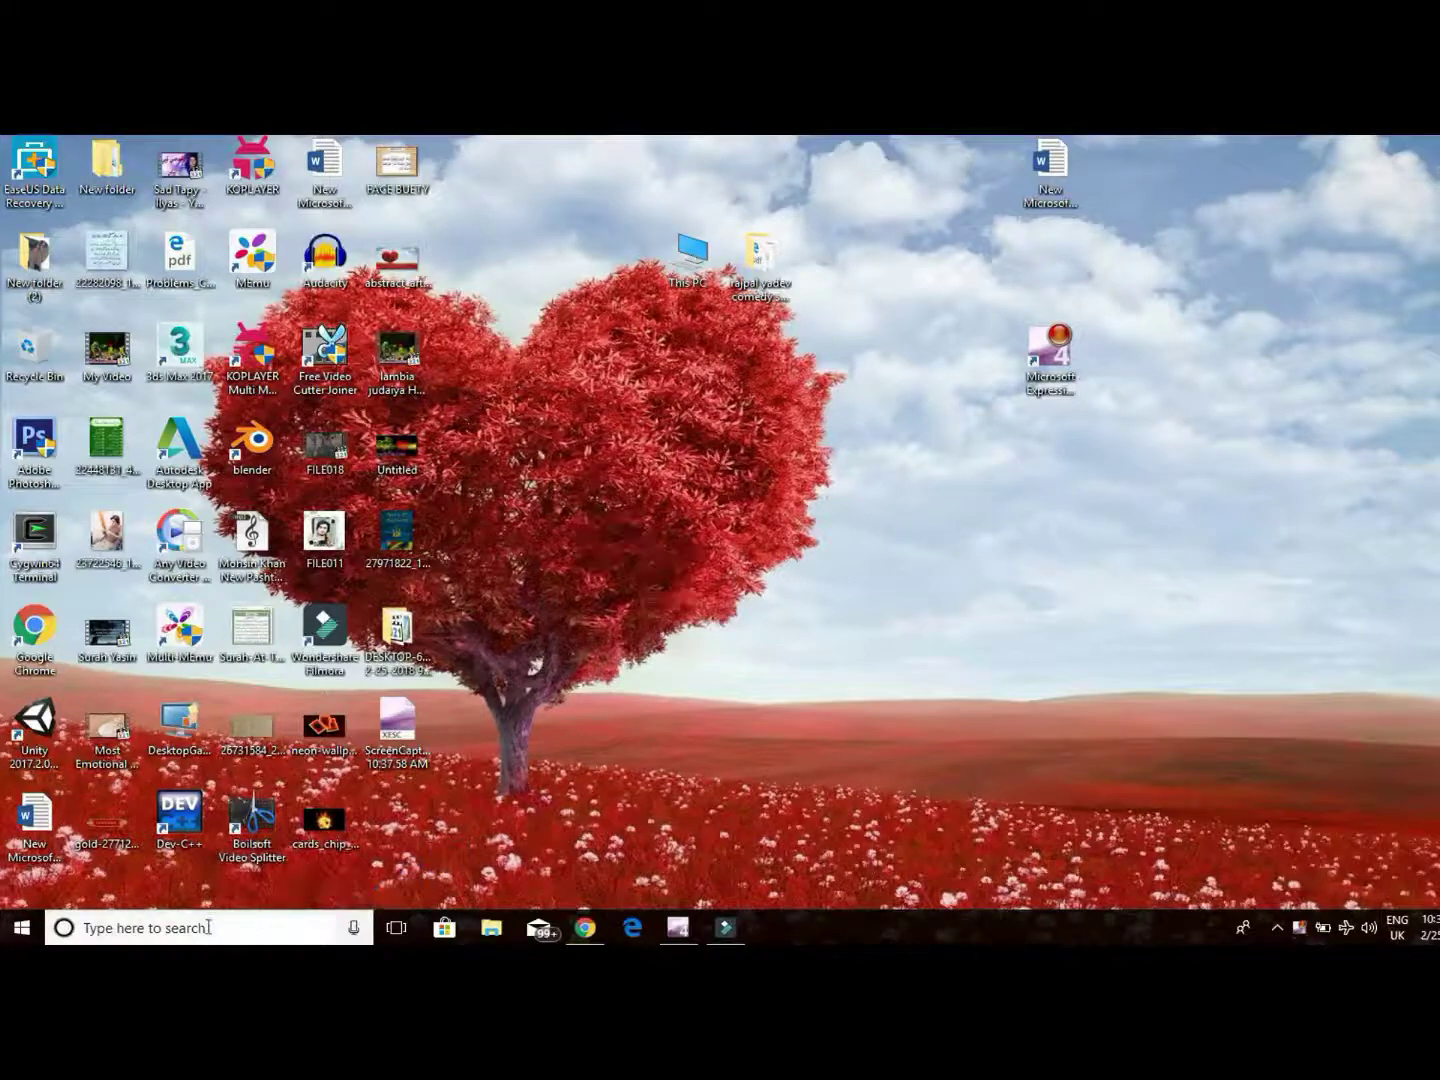
click(244, 931)
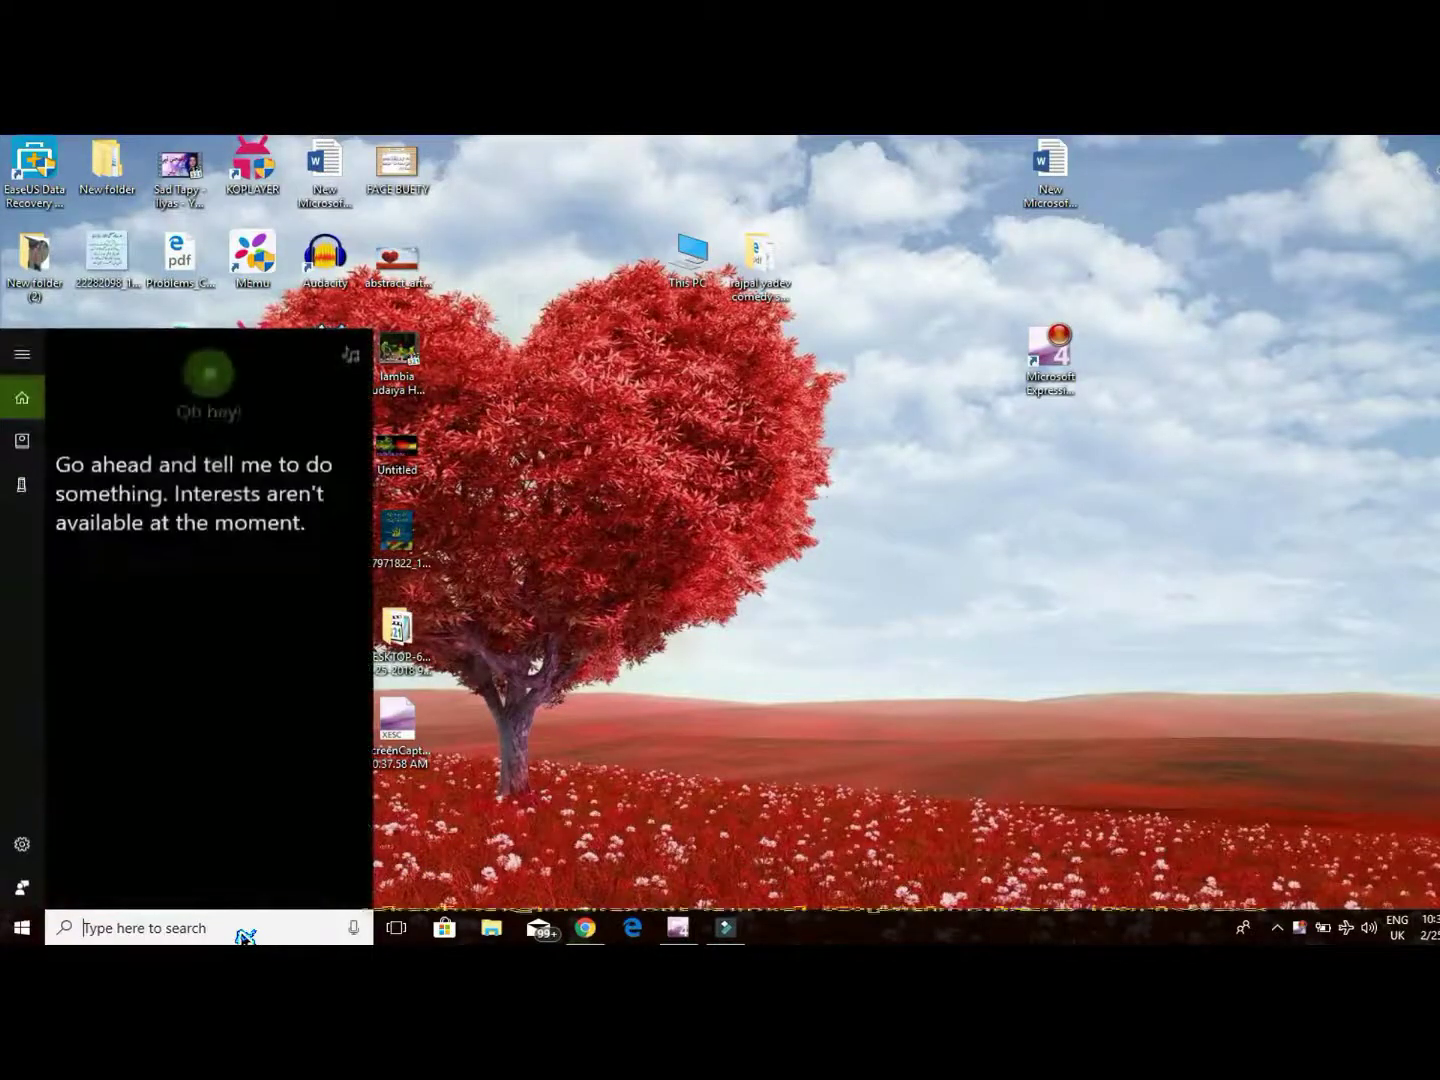
text(d)
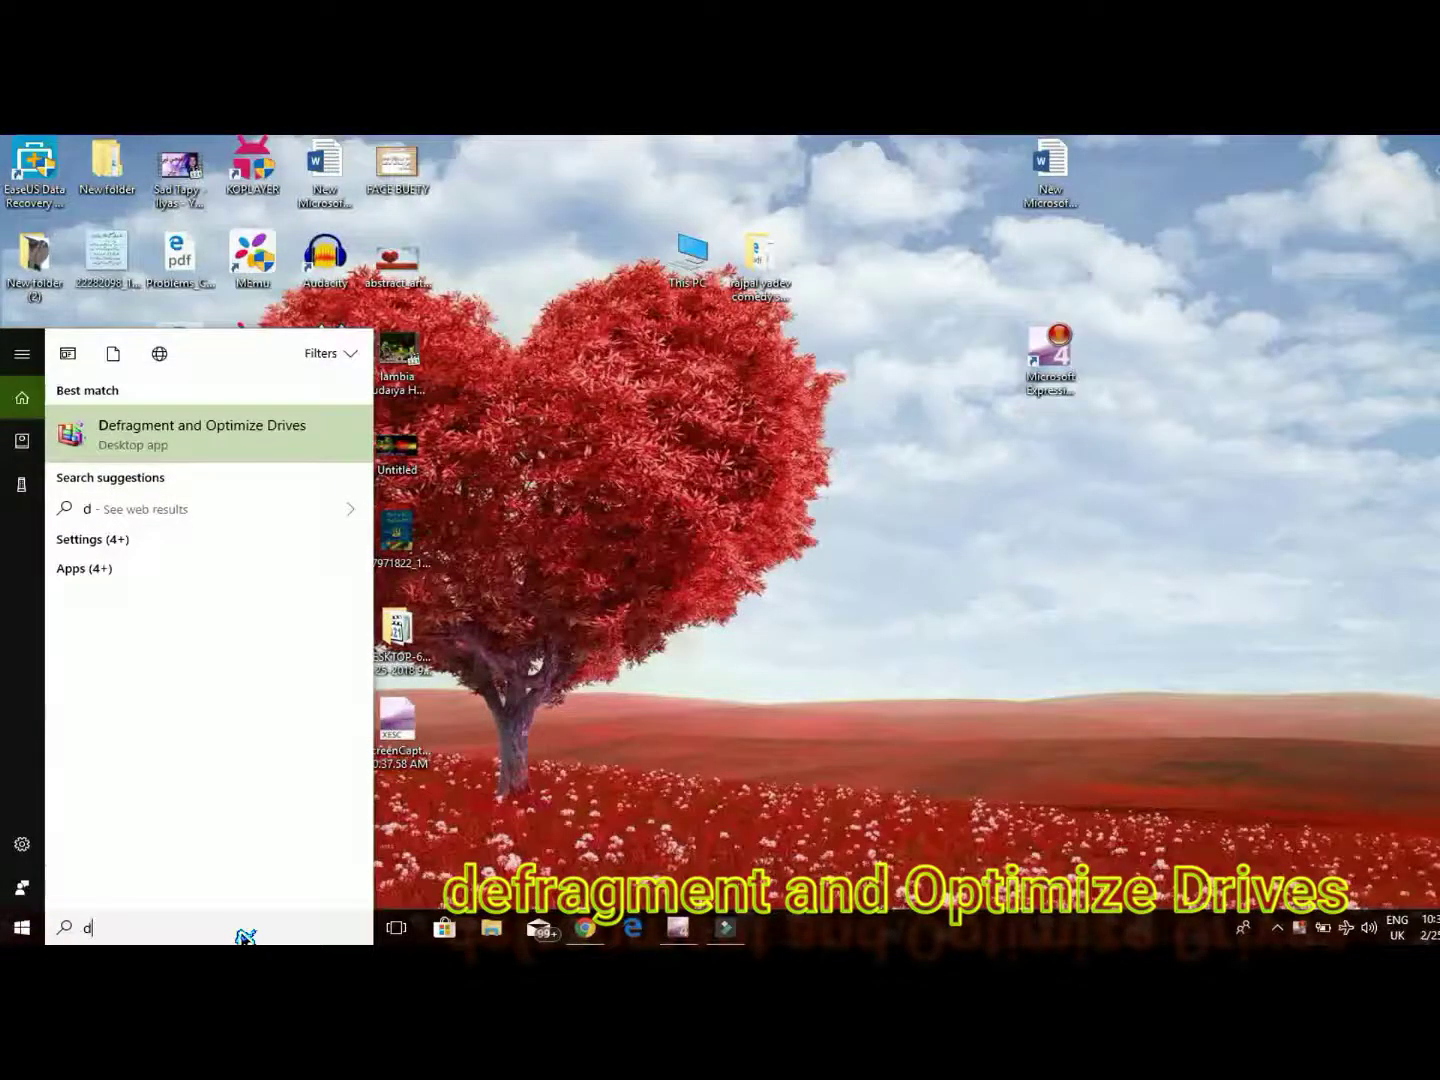
text(ef)
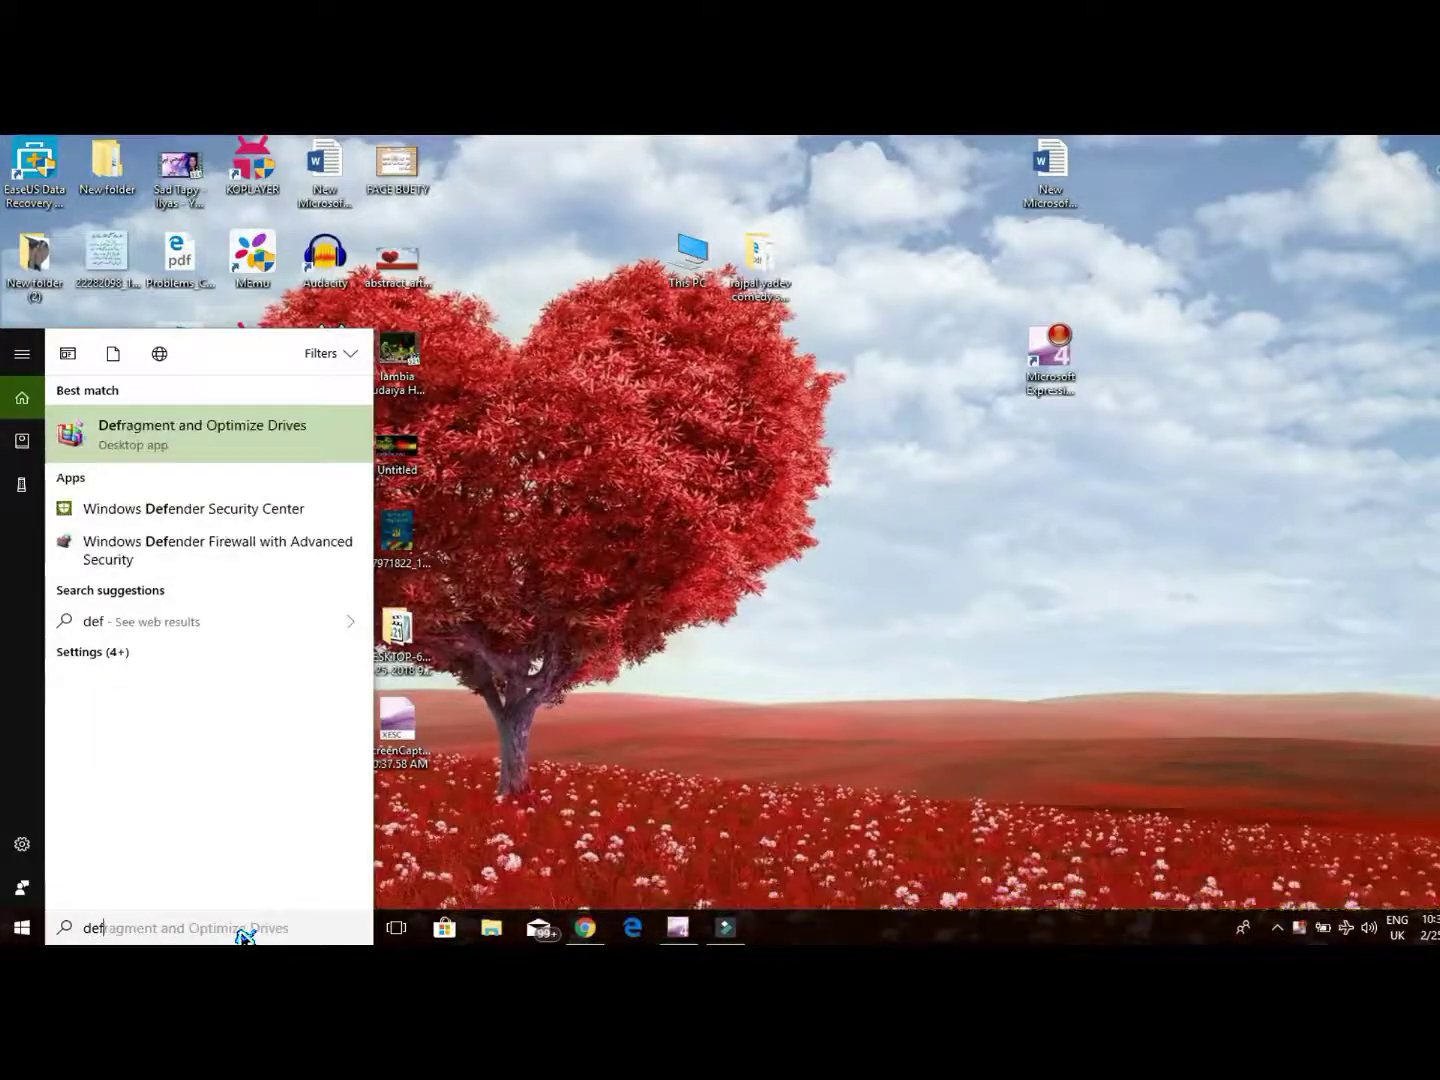
text(r)
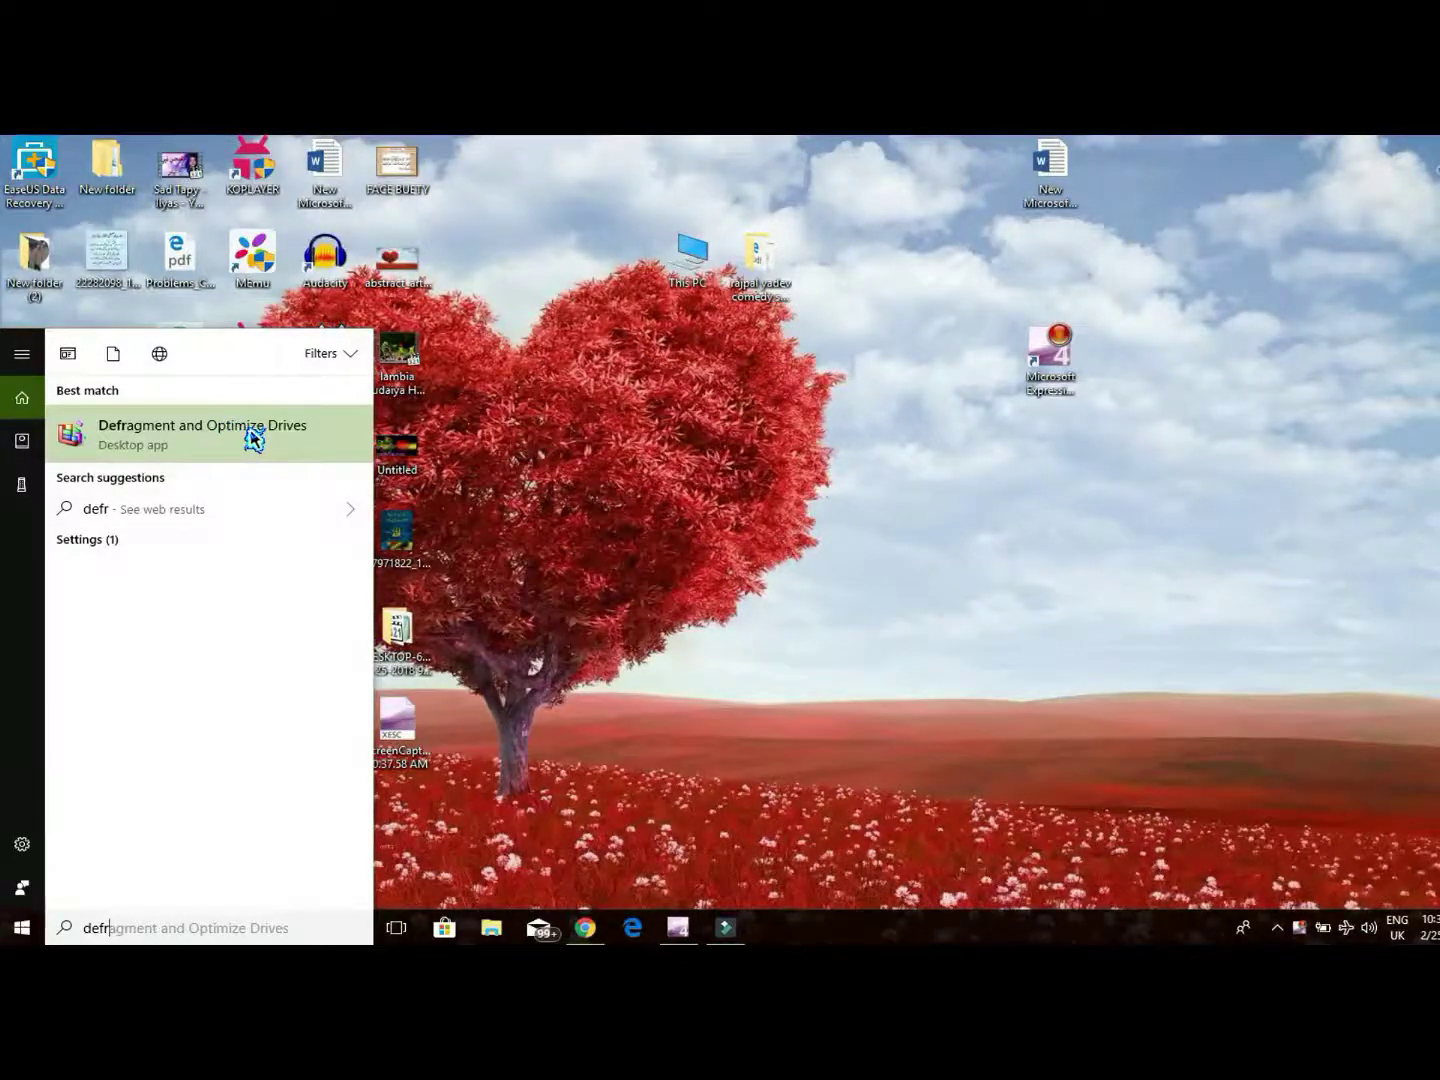
click(252, 438)
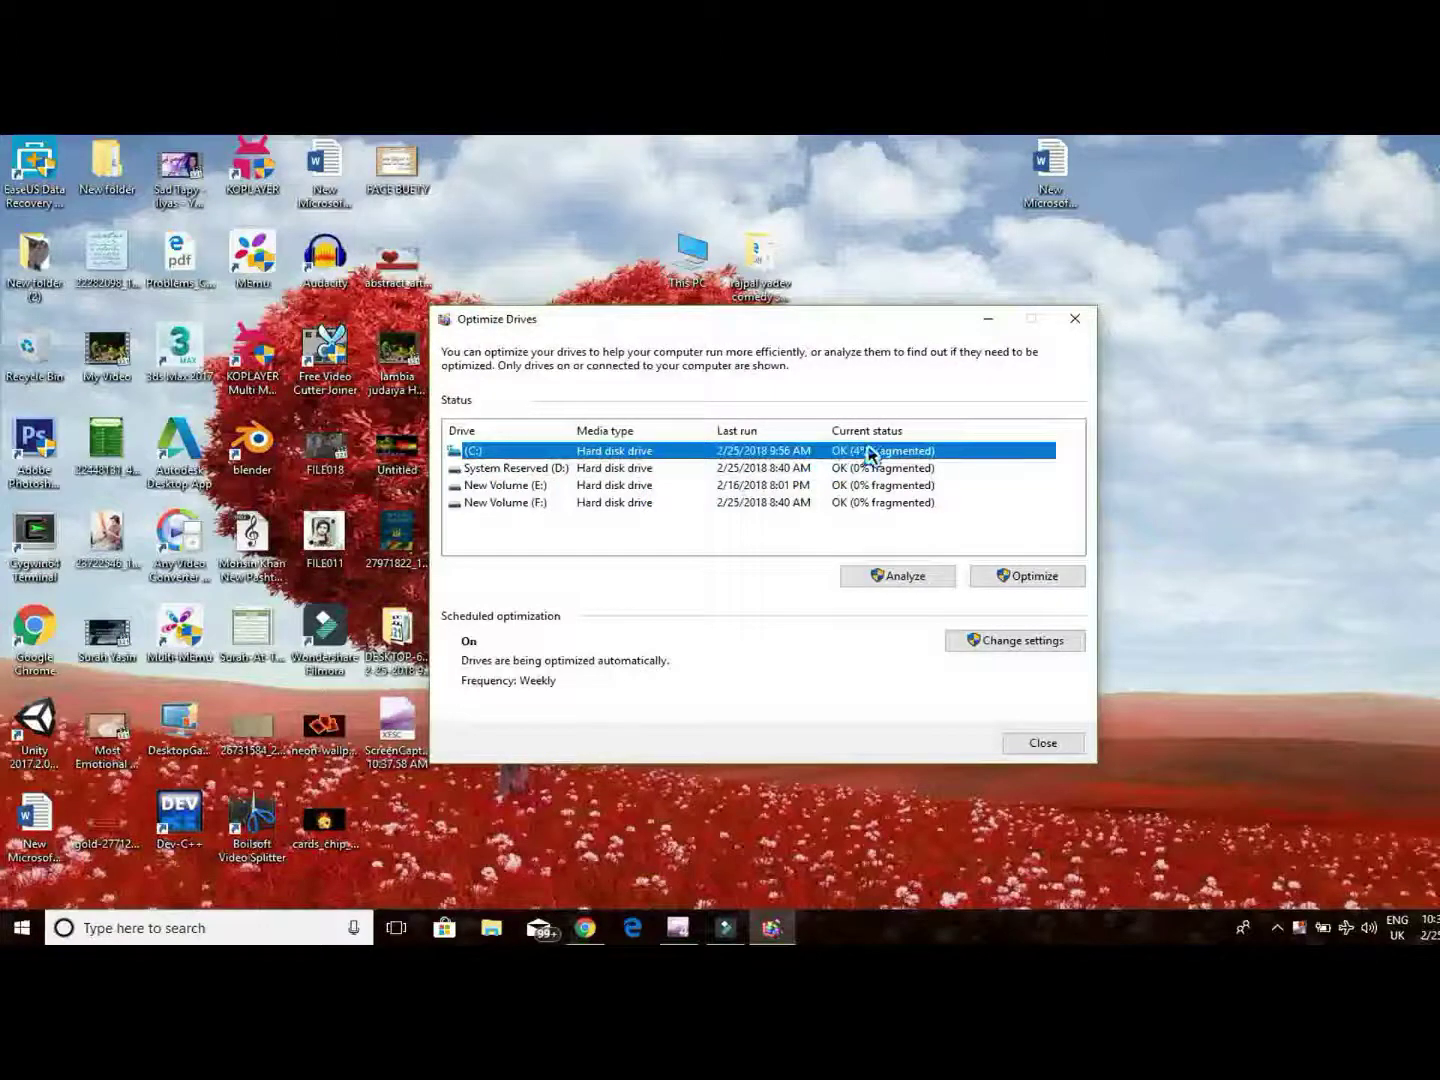
- Select drive (C:) in the drive list and start optimizing it
click(734, 470)
click(735, 487)
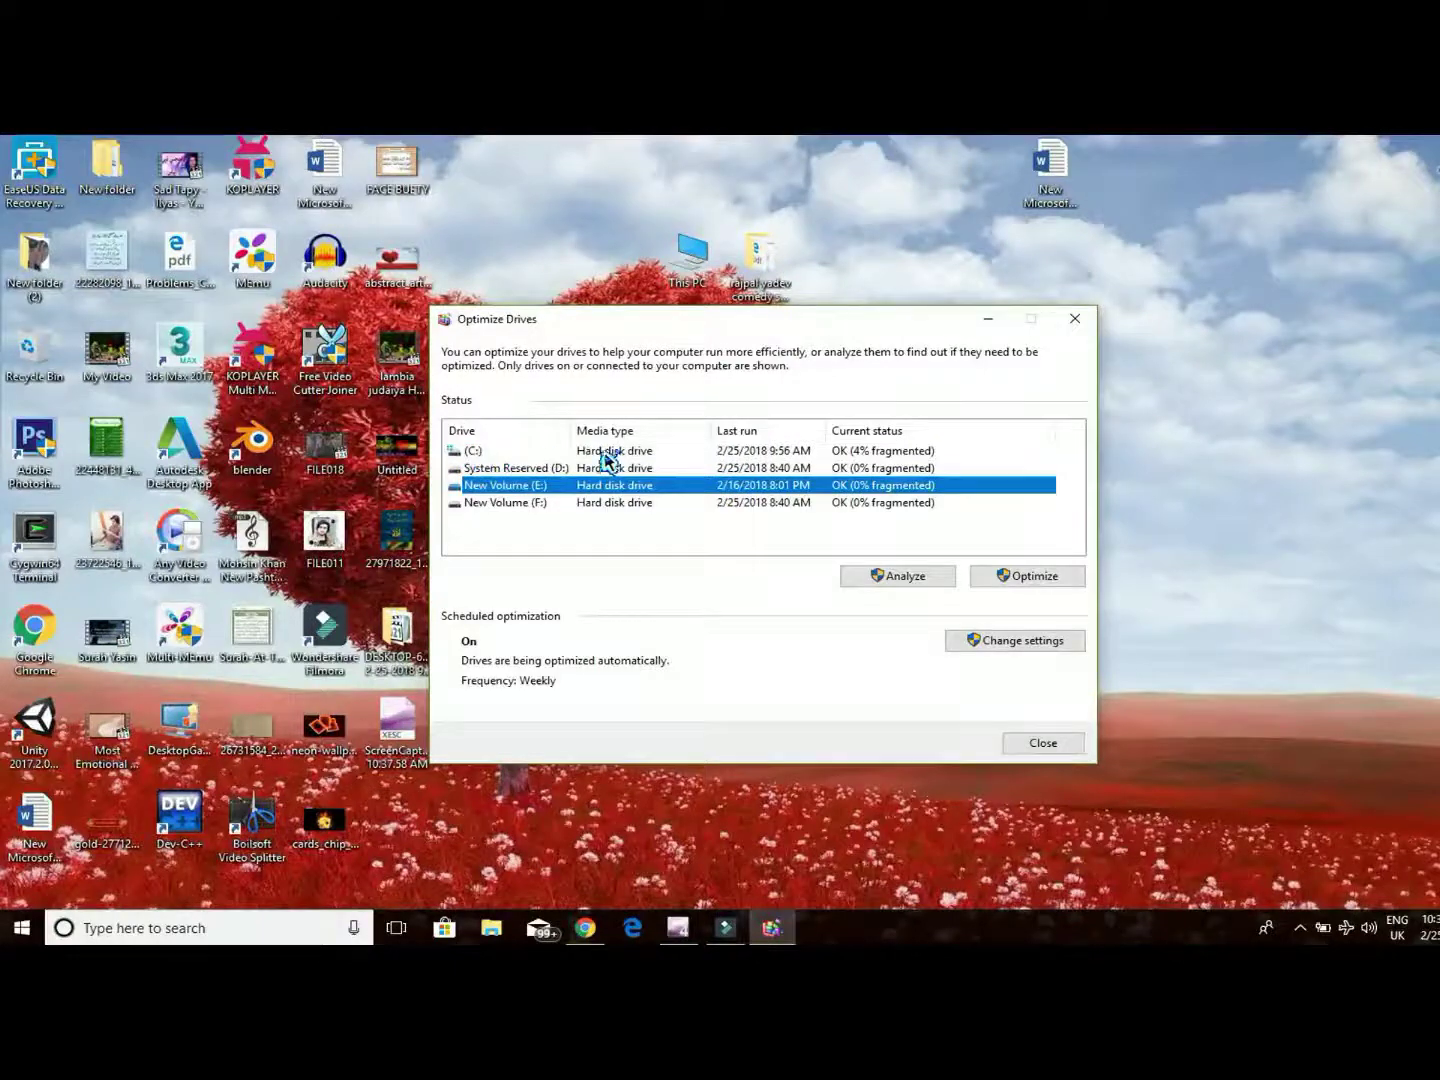
click(677, 455)
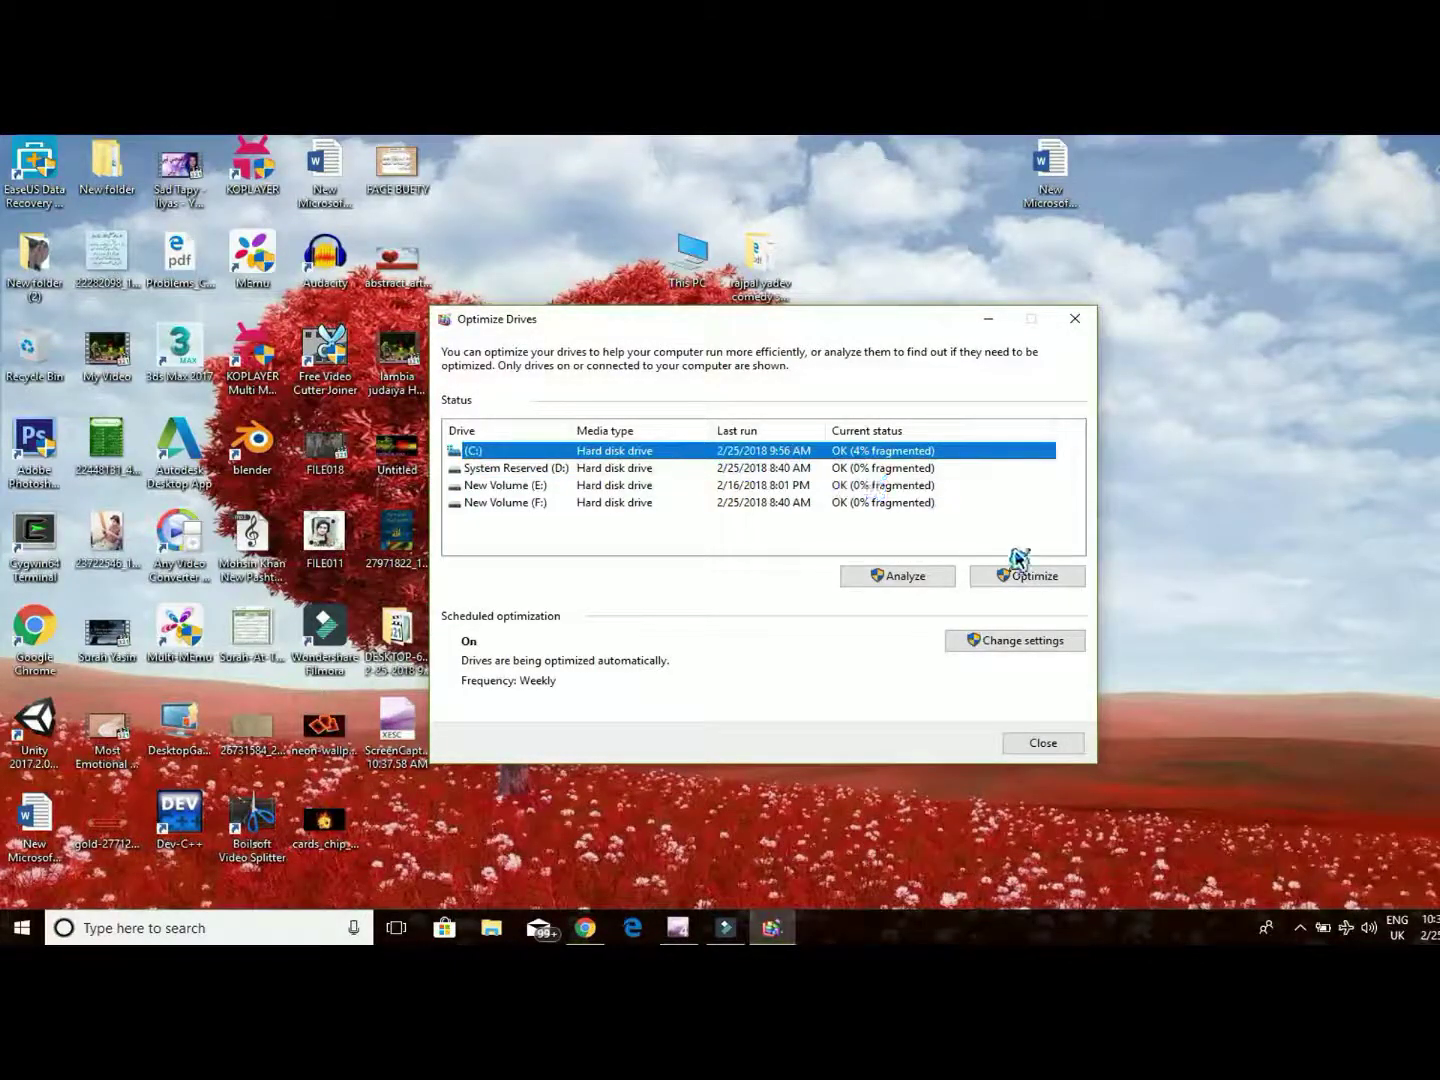
click(1027, 579)
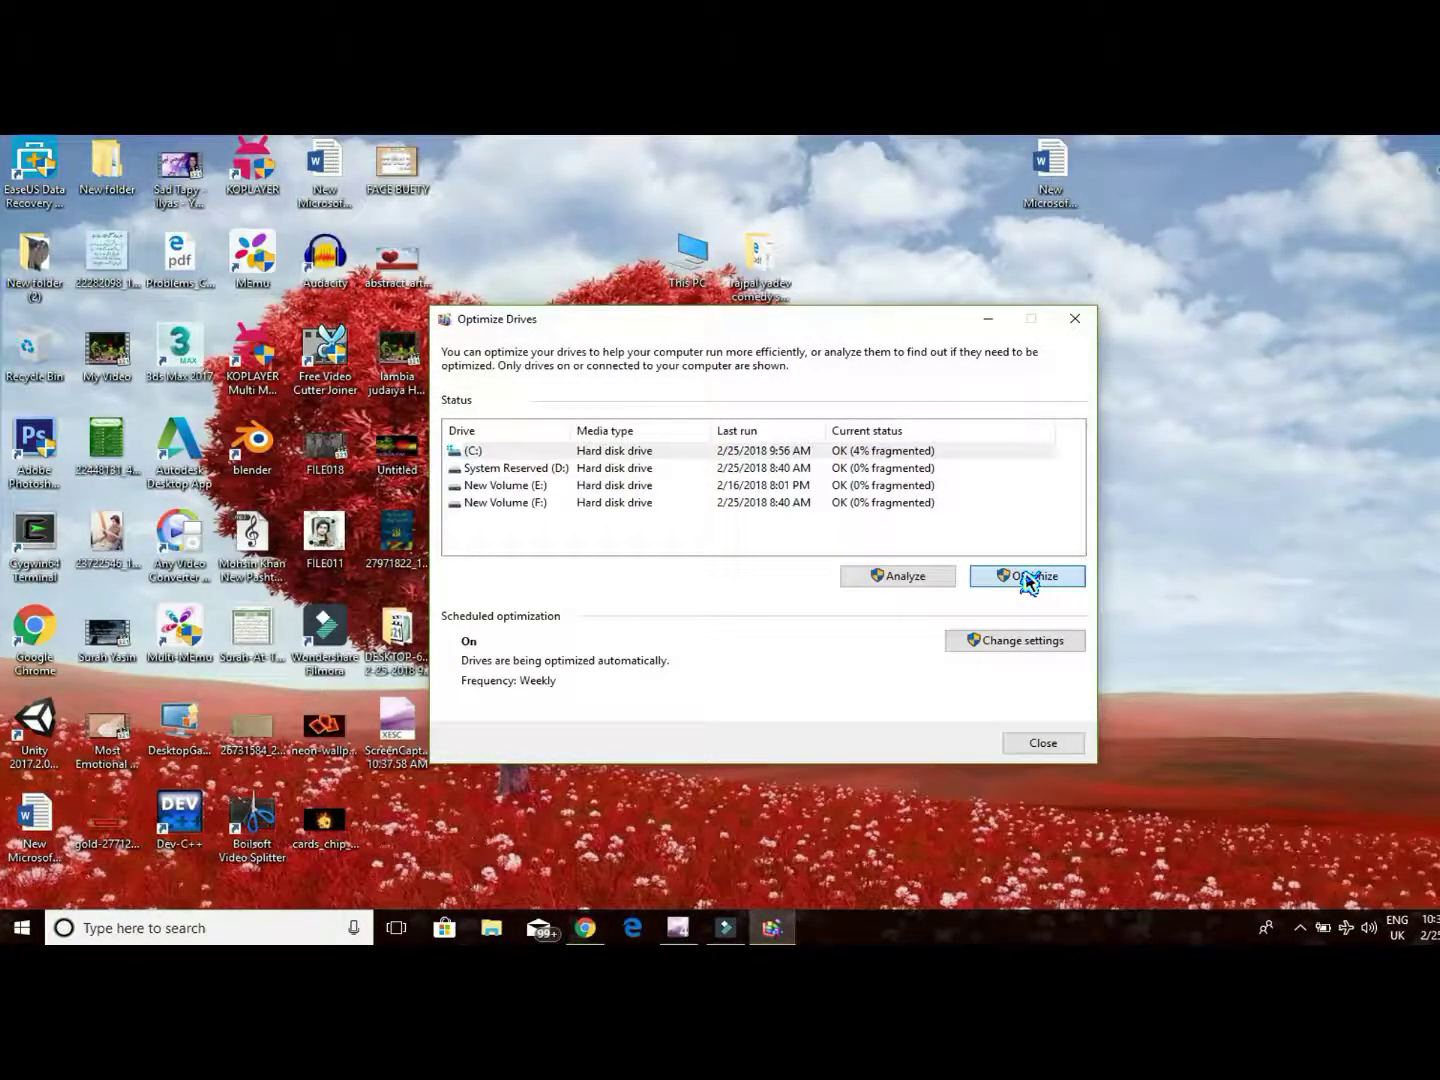